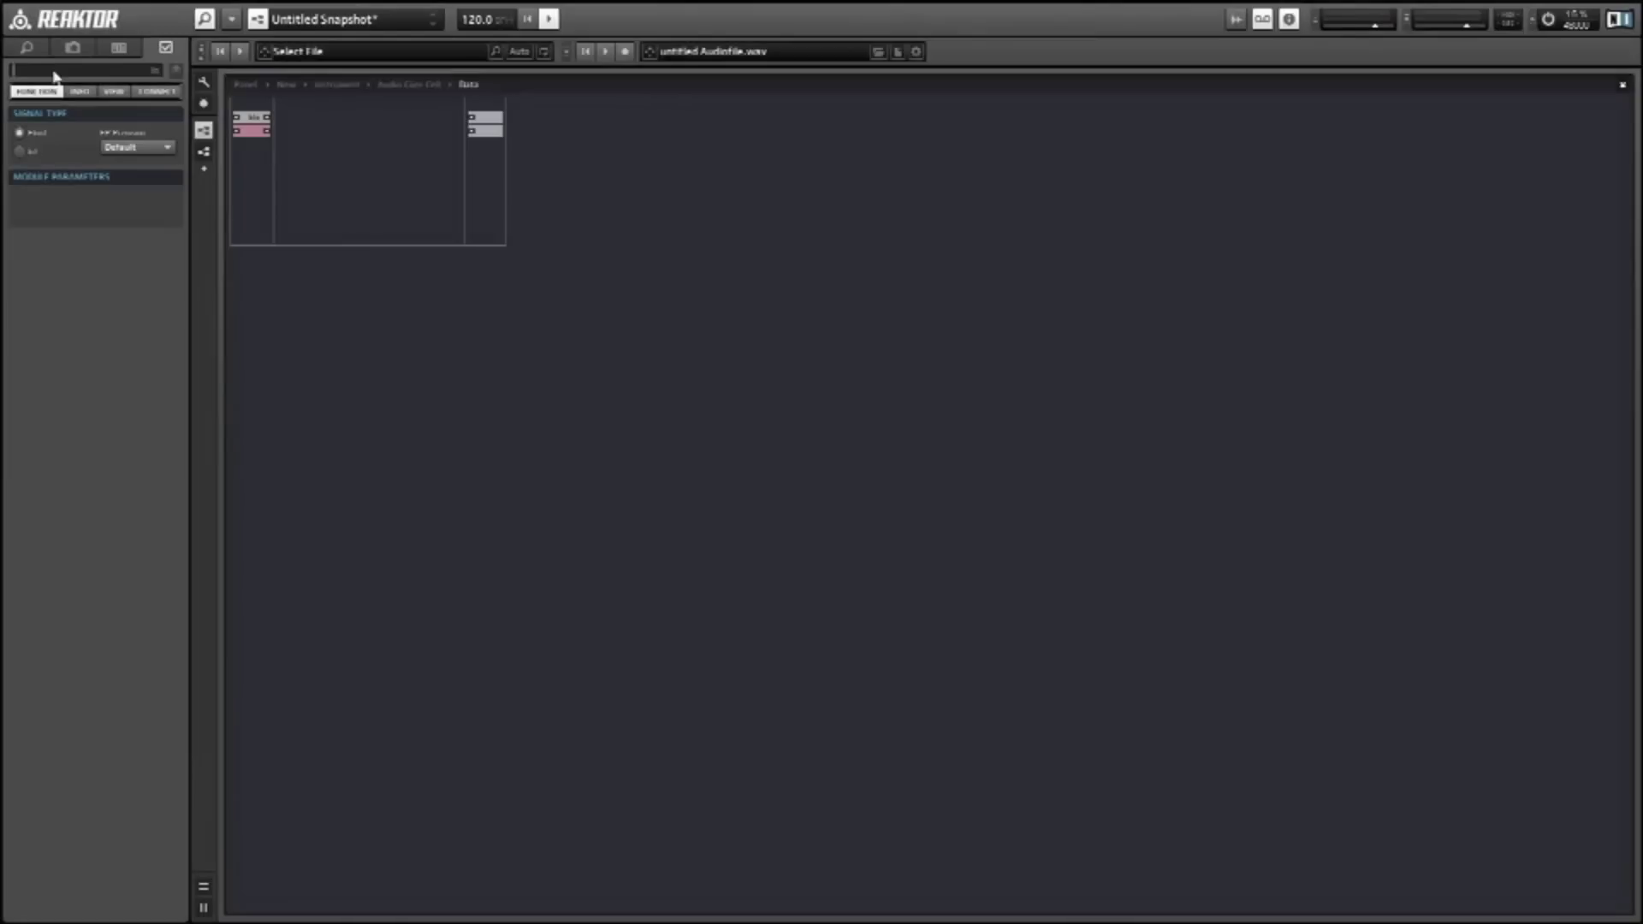
# Step: Insert Array and Read [] modules and wire the Idx input into Read
pyautogui.rightClick(332, 168)
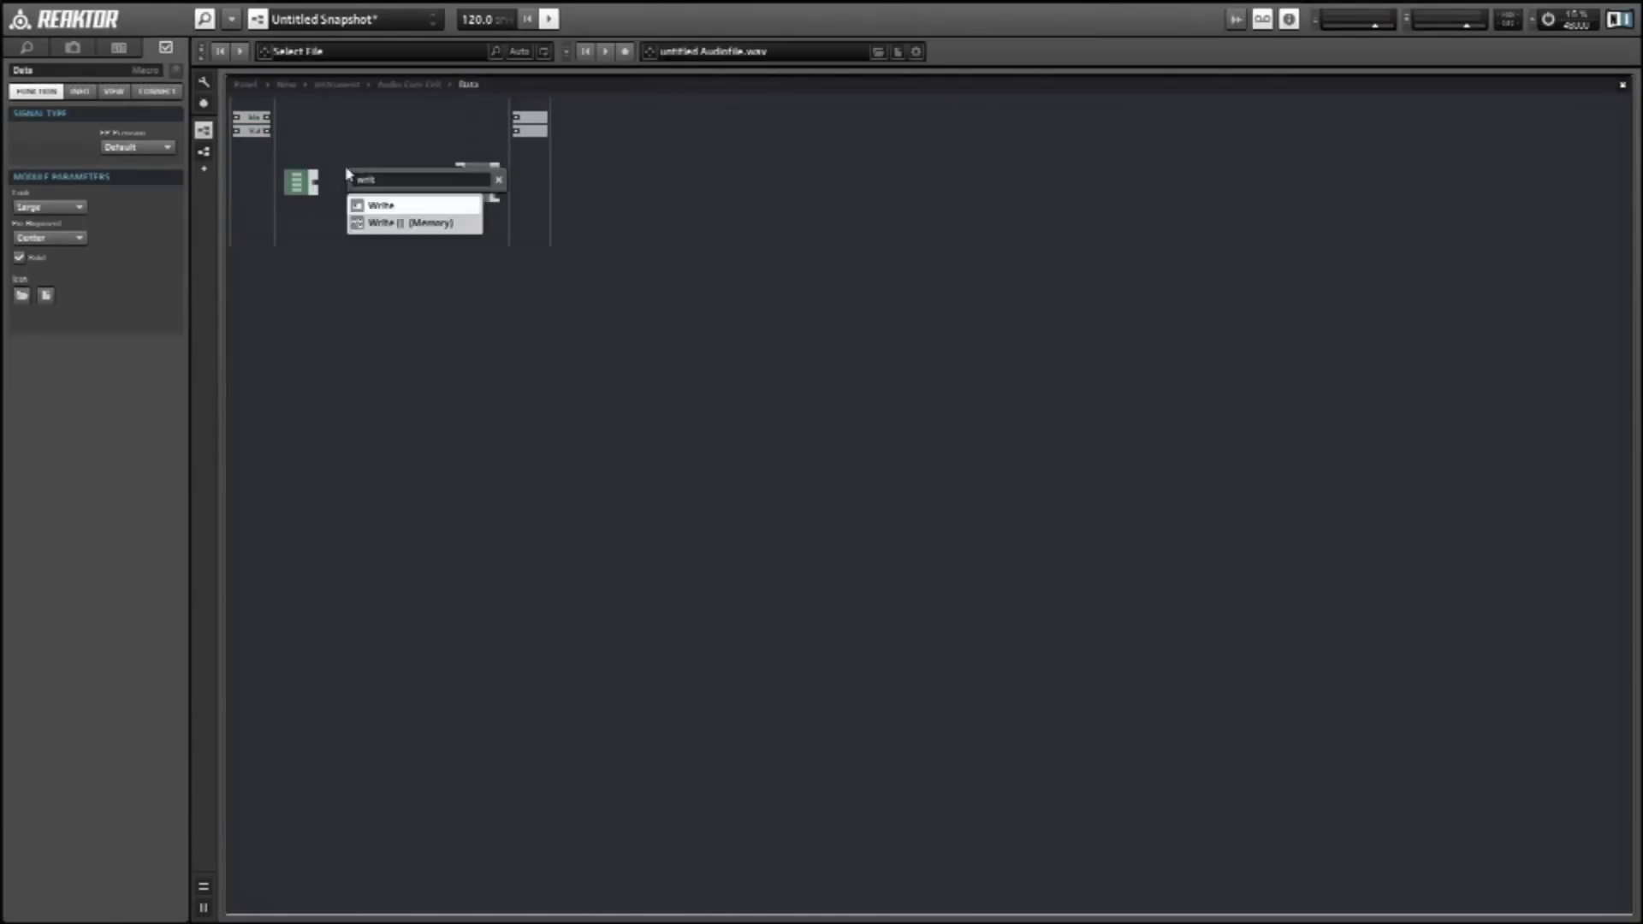
pyautogui.moveTo(359, 197); pyautogui.dragTo(362, 183)
pyautogui.moveTo(267, 137); pyautogui.dragTo(344, 164)
# Step: Move the output ports further down and add a new In input module
pyautogui.click(477, 182)
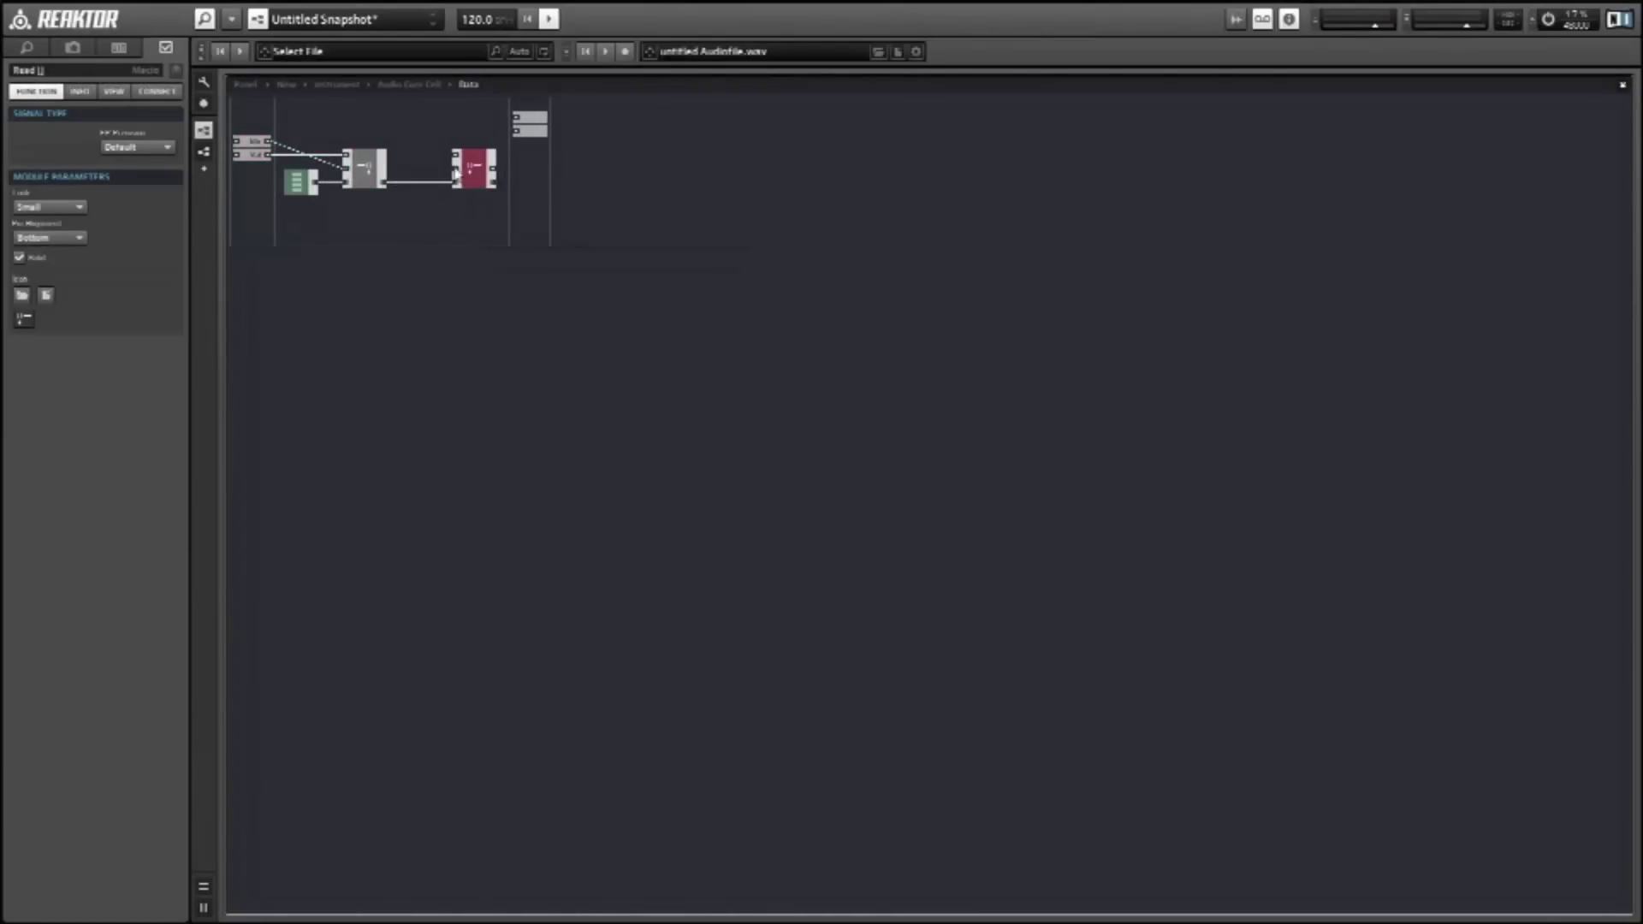
pyautogui.moveTo(530, 119); pyautogui.dragTo(540, 193)
pyautogui.rightClick(252, 110)
pyautogui.click(432, 121)
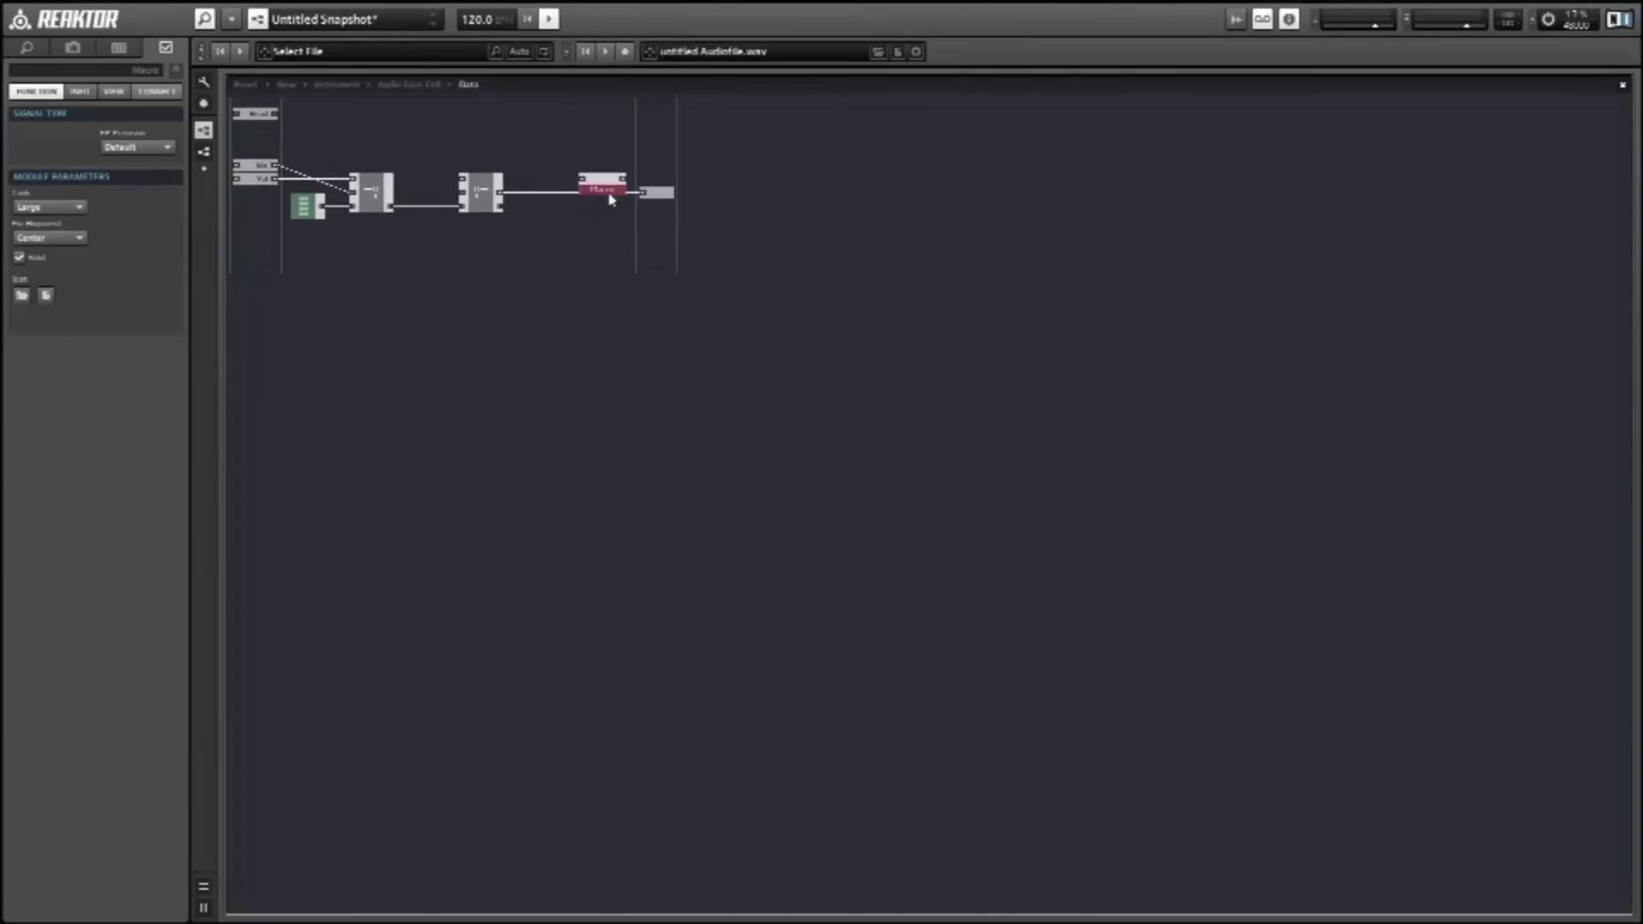
# Step: Inside the macro, add a constant module wired from the input
pyautogui.doubleClick(611, 198)
pyautogui.rightClick(338, 156)
pyautogui.click(385, 184)
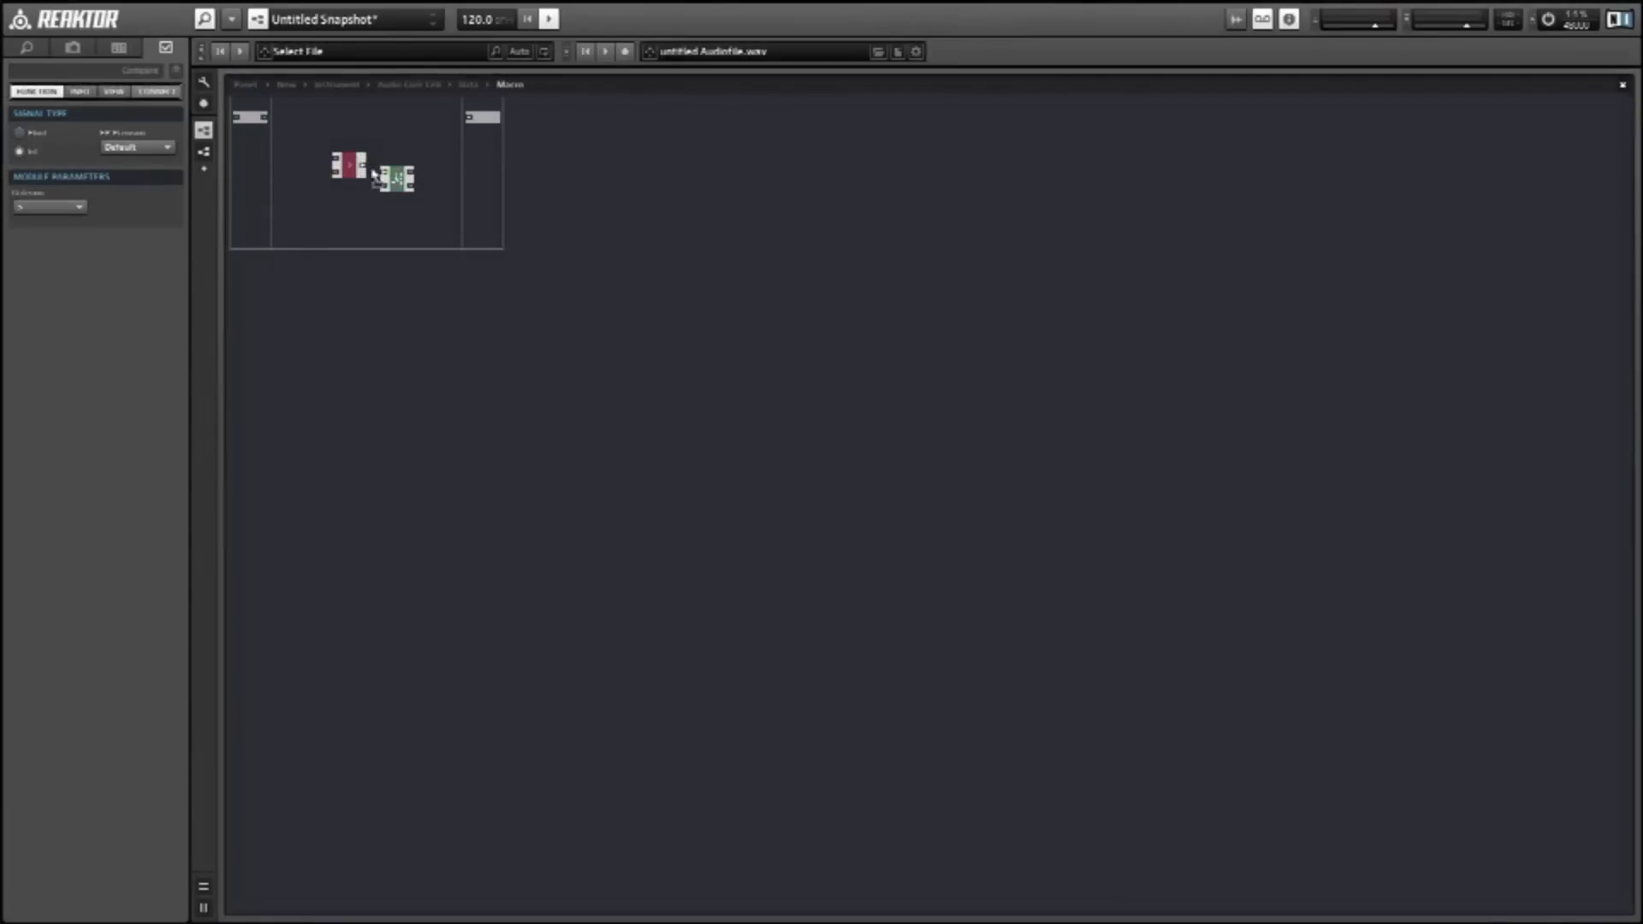
pyautogui.moveTo(272, 122); pyautogui.dragTo(332, 165)
pyautogui.click(334, 166)
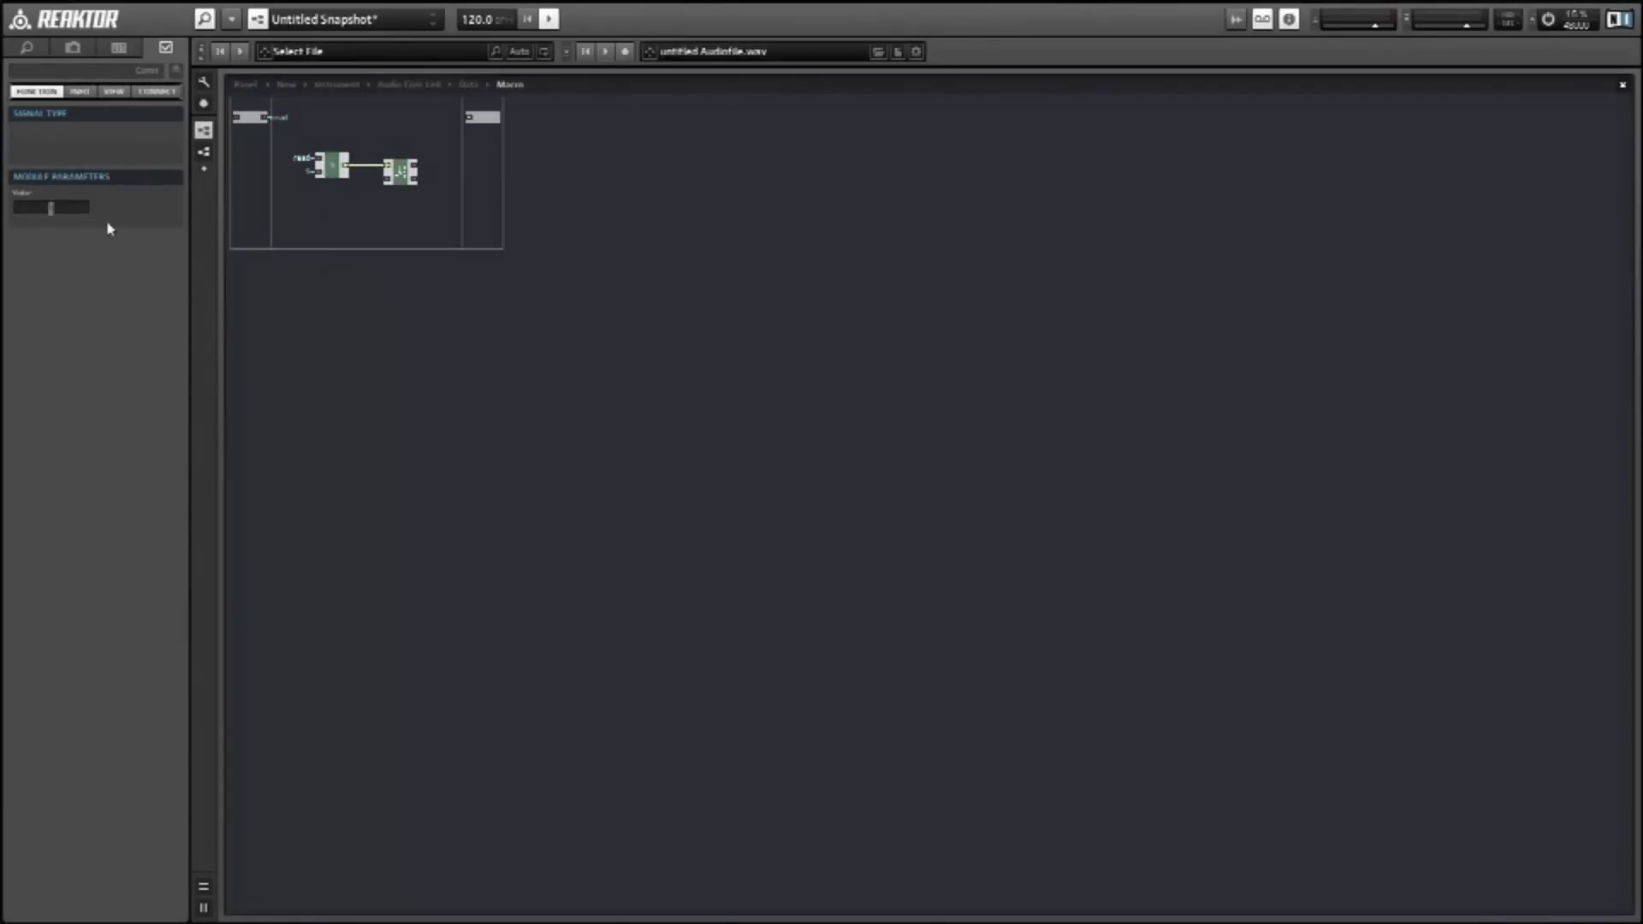
# Step: Add a Latch module and a wired Merge module beside the constant
pyautogui.doubleClick(565, 256)
pyautogui.write('la')
pyautogui.moveTo(478, 181); pyautogui.dragTo(460, 169)
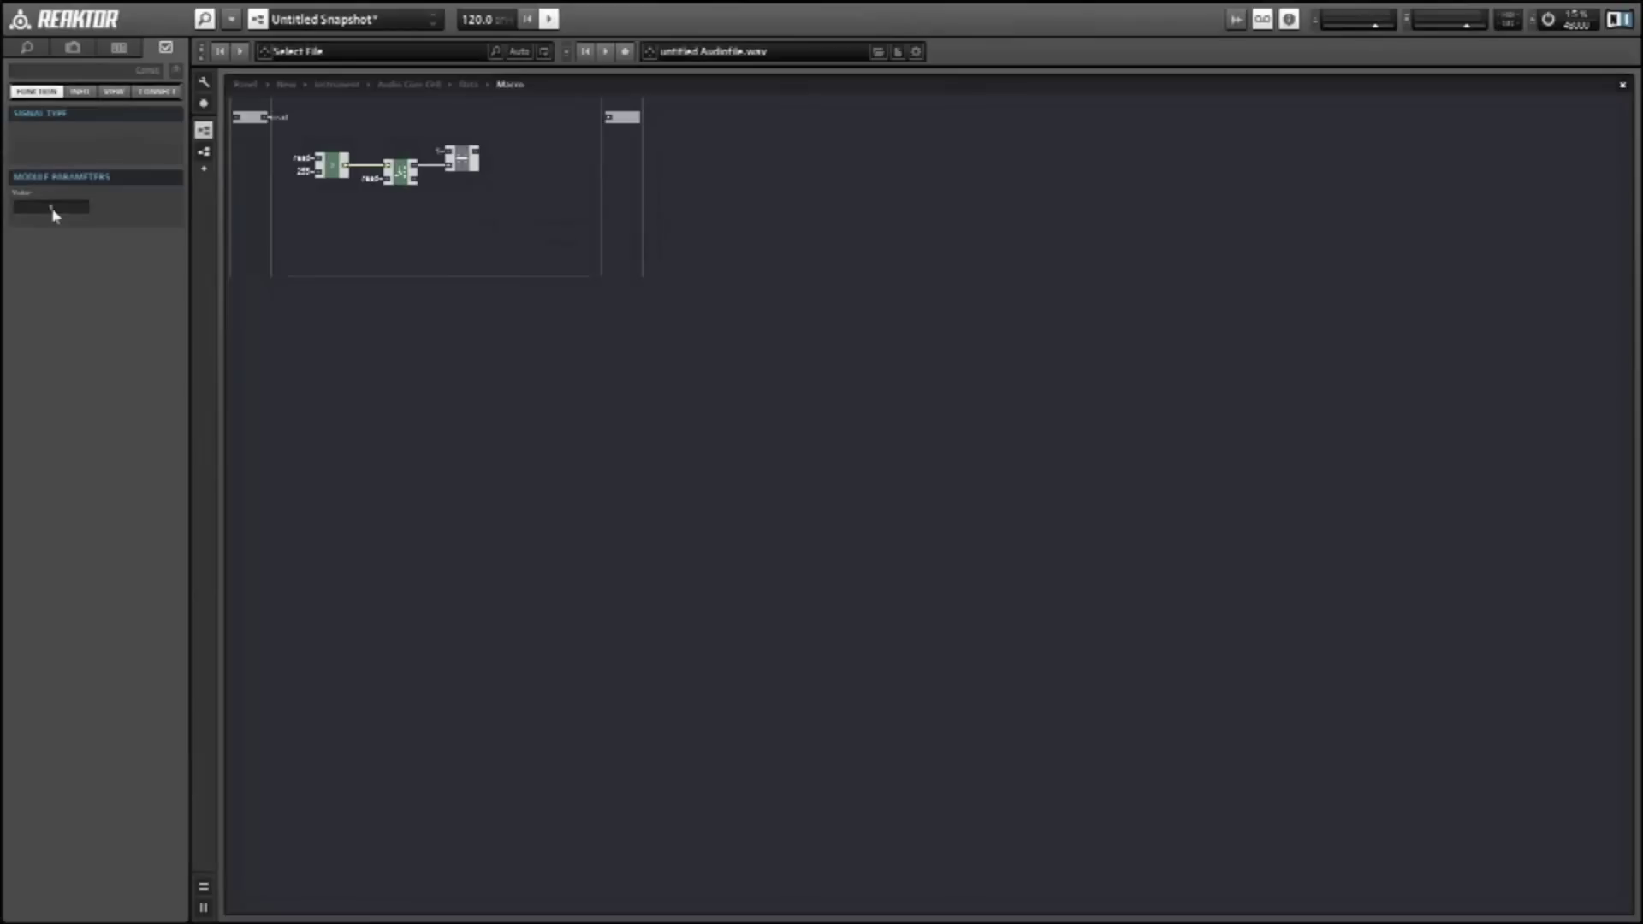
pyautogui.doubleClick(523, 190)
pyautogui.click(565, 228)
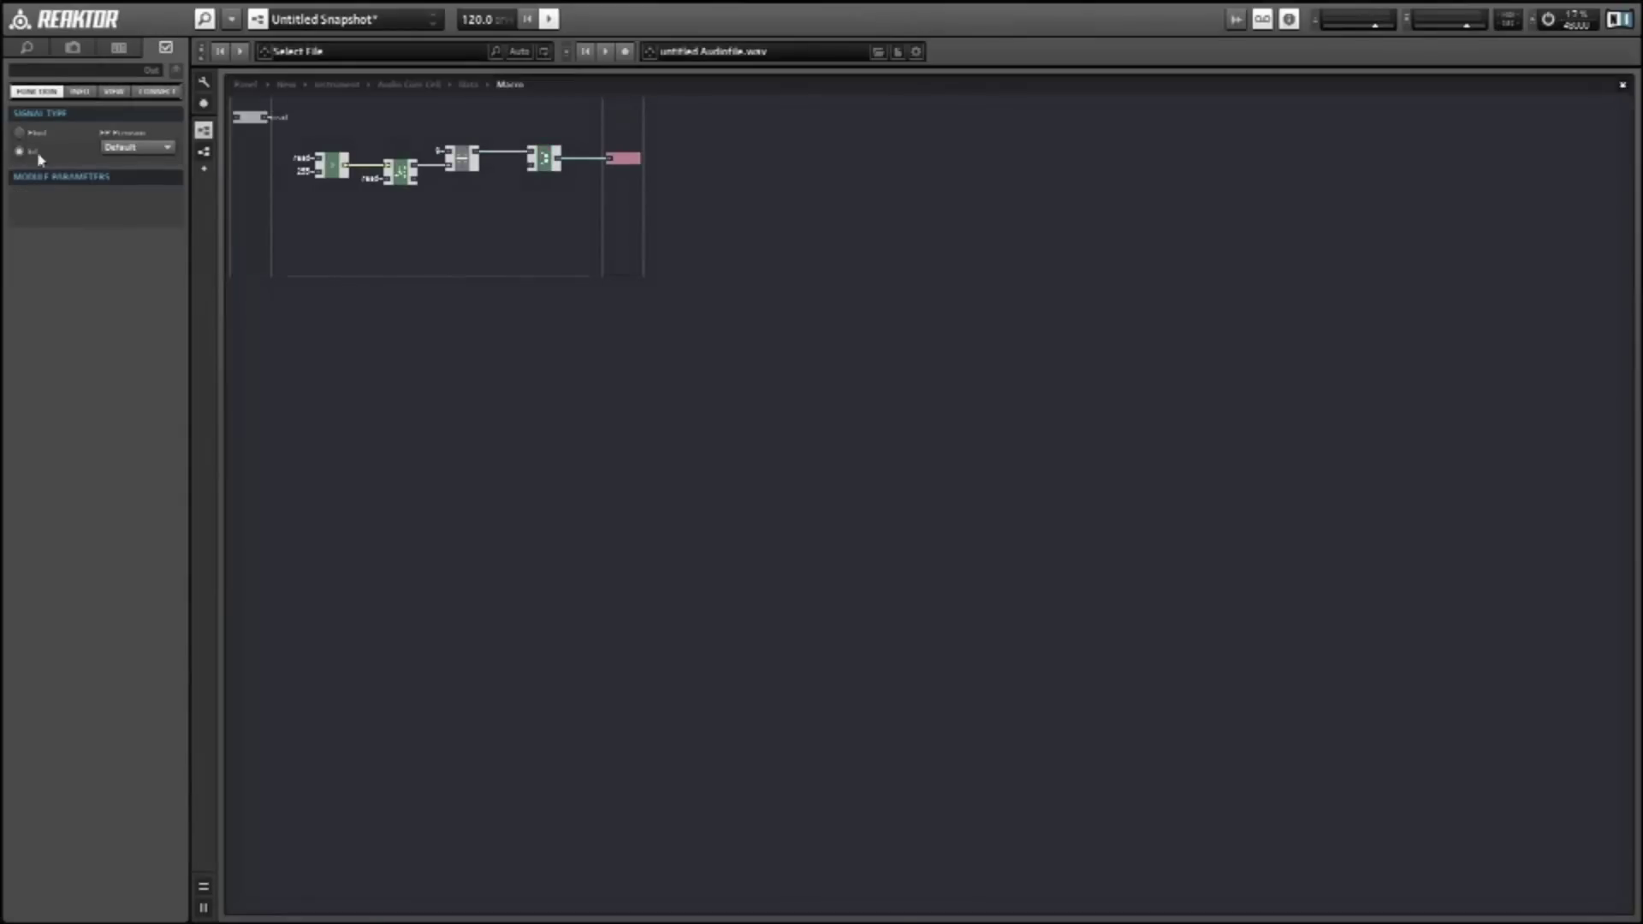
# Step: Copy the row of left modules and paste duplicate rows below it
pyautogui.moveTo(289, 135)
pyautogui.mouseDown()
pyautogui.moveTo(488, 193)
pyautogui.moveTo(405, 261)
pyautogui.mouseUp()
pyautogui.hotkey('ctrl', 'c')
pyautogui.hotkey('ctrl', 'v')
pyautogui.hotkey('ctrl', 'v')
pyautogui.hotkey('ctrl', 'v')
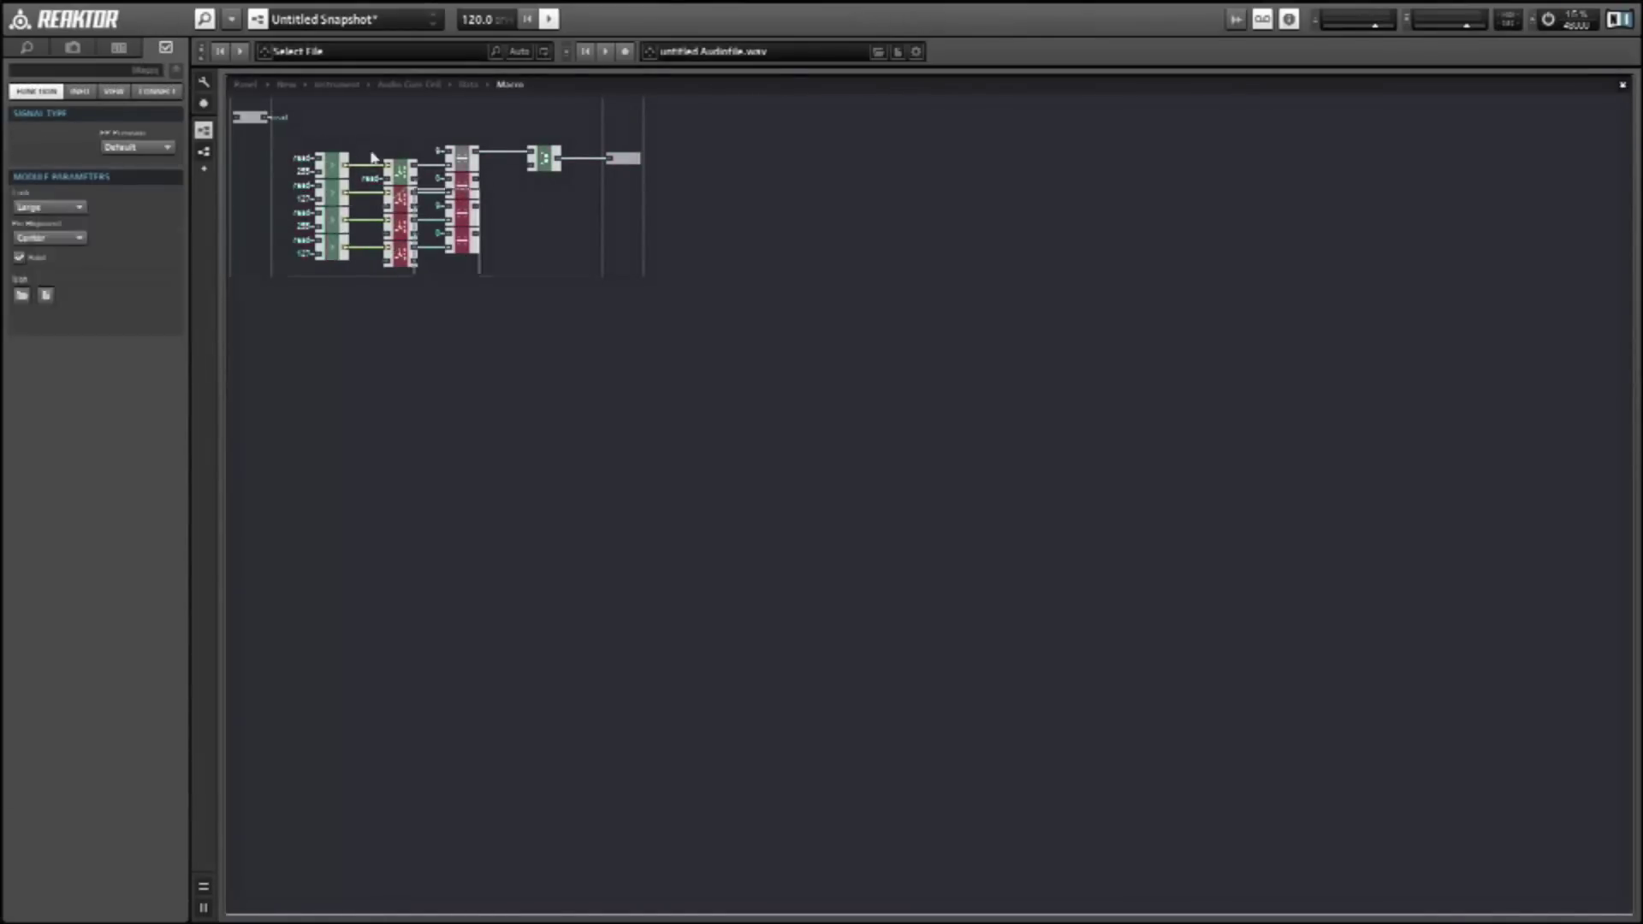
pyautogui.hotkey('ctrl', 'v')
pyautogui.click(471, 394)
# Step: Set the Merge input count to 16 and the constants to 7, 3 and 1
pyautogui.click(409, 244)
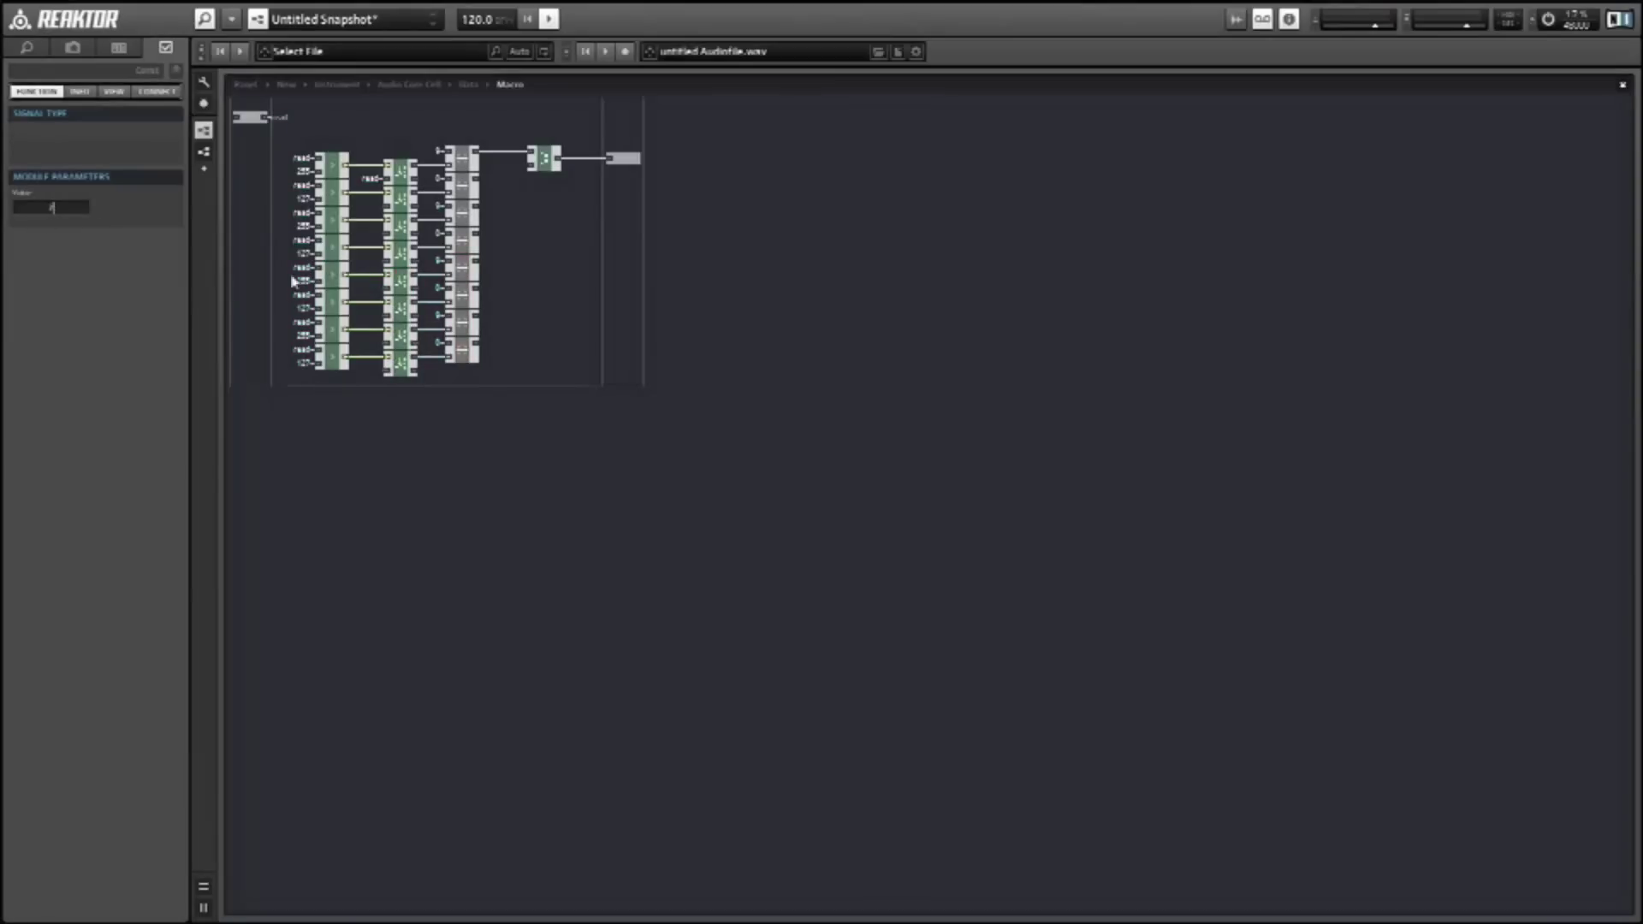
pyautogui.click(543, 157)
pyautogui.click(49, 209)
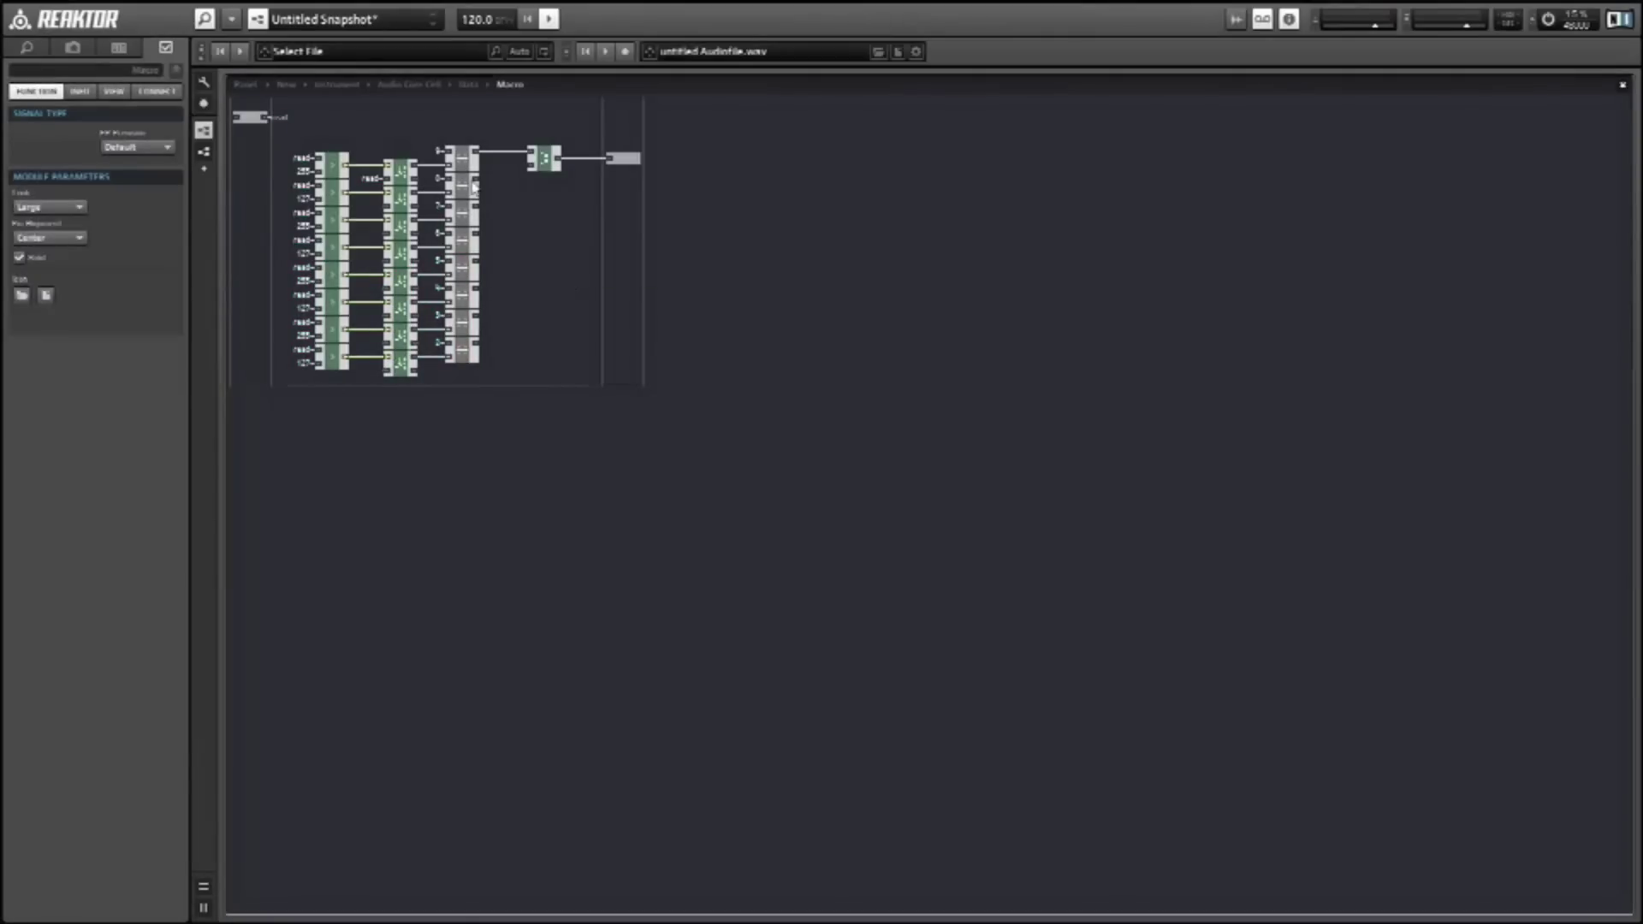
pyautogui.write('16')
pyautogui.press('Return')
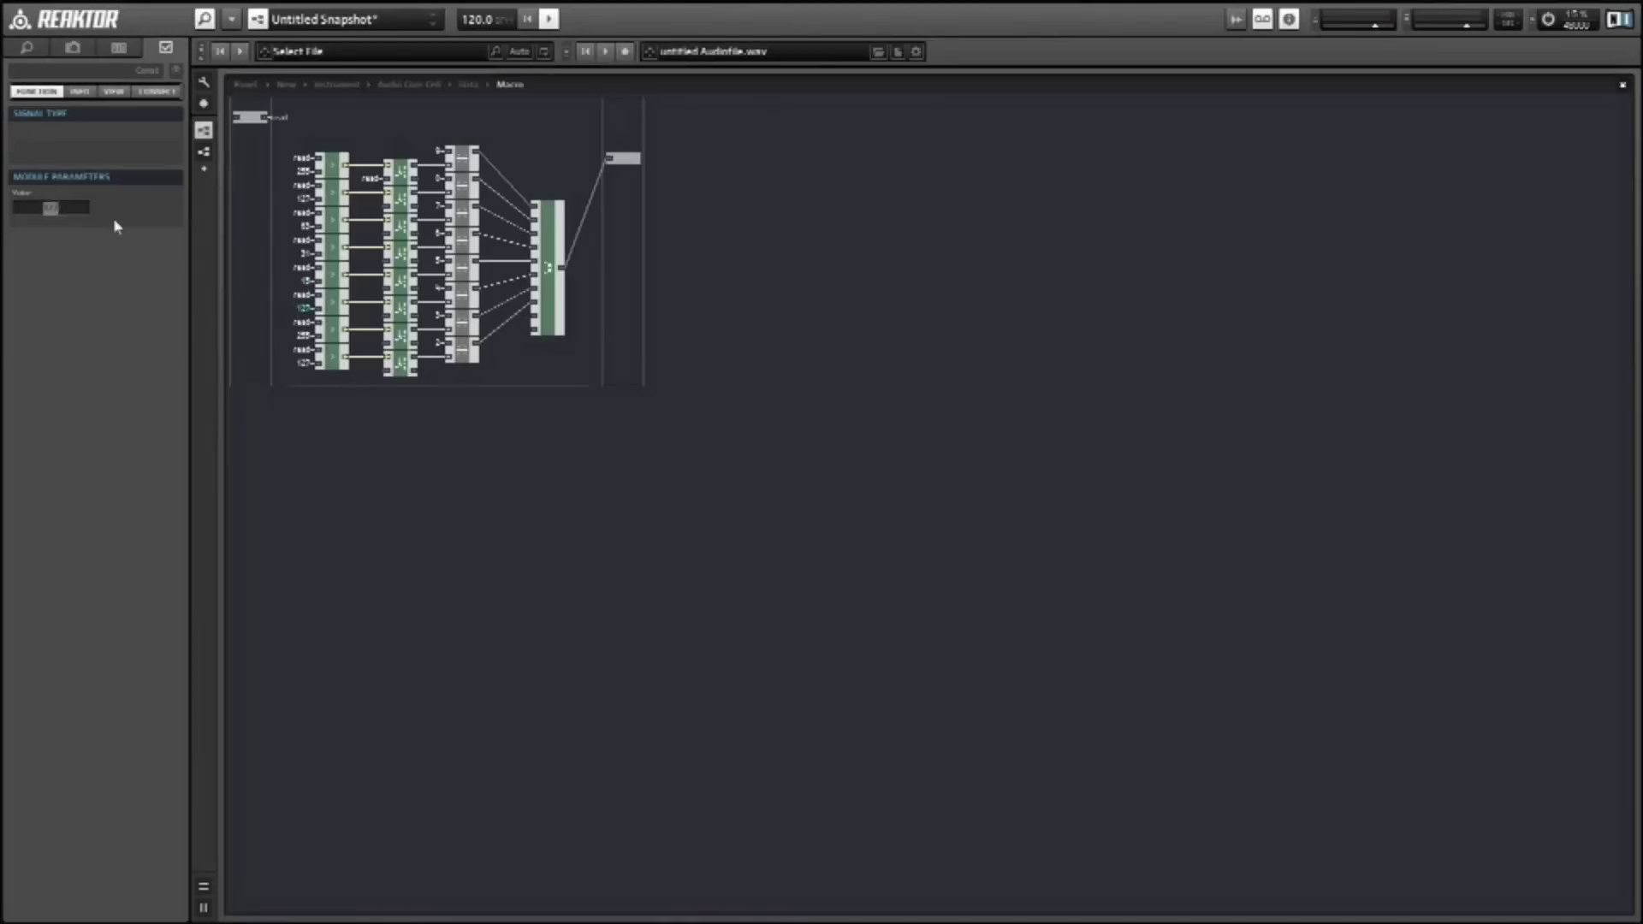
pyautogui.write('7')
pyautogui.click(305, 341)
pyautogui.write('3')
pyautogui.click(305, 362)
pyautogui.write('1')
pyautogui.press('Return')
# Step: Paste one more module row below the third column and return to the Data structure
pyautogui.hotkey('ctrl', 'v')
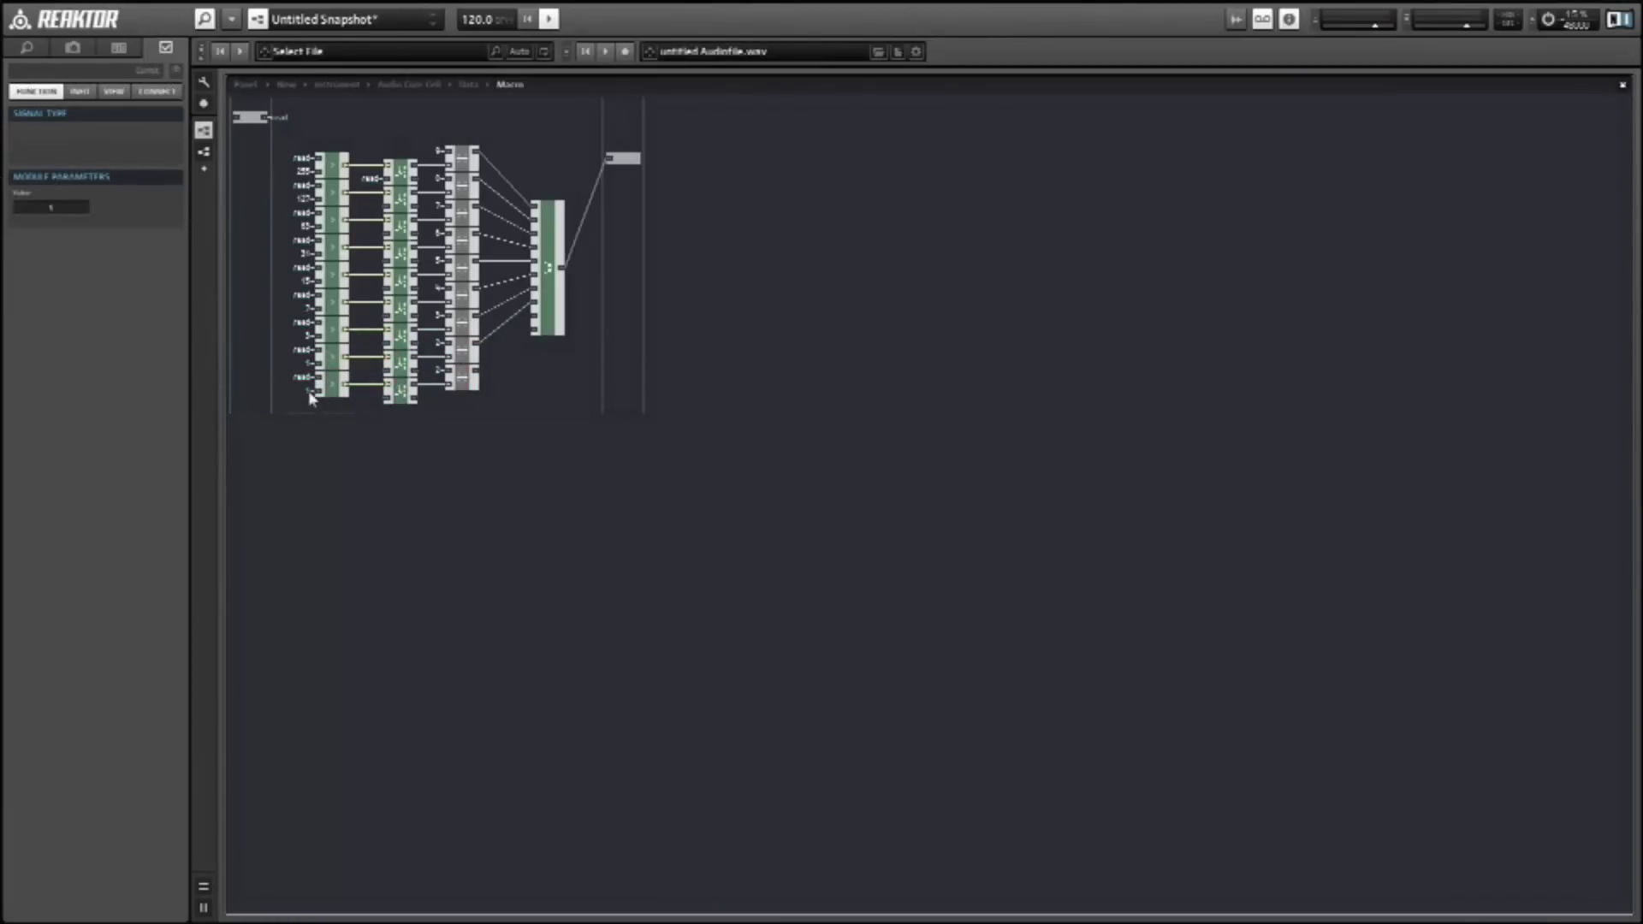
pyautogui.moveTo(464, 379); pyautogui.dragTo(505, 391)
pyautogui.click(537, 332)
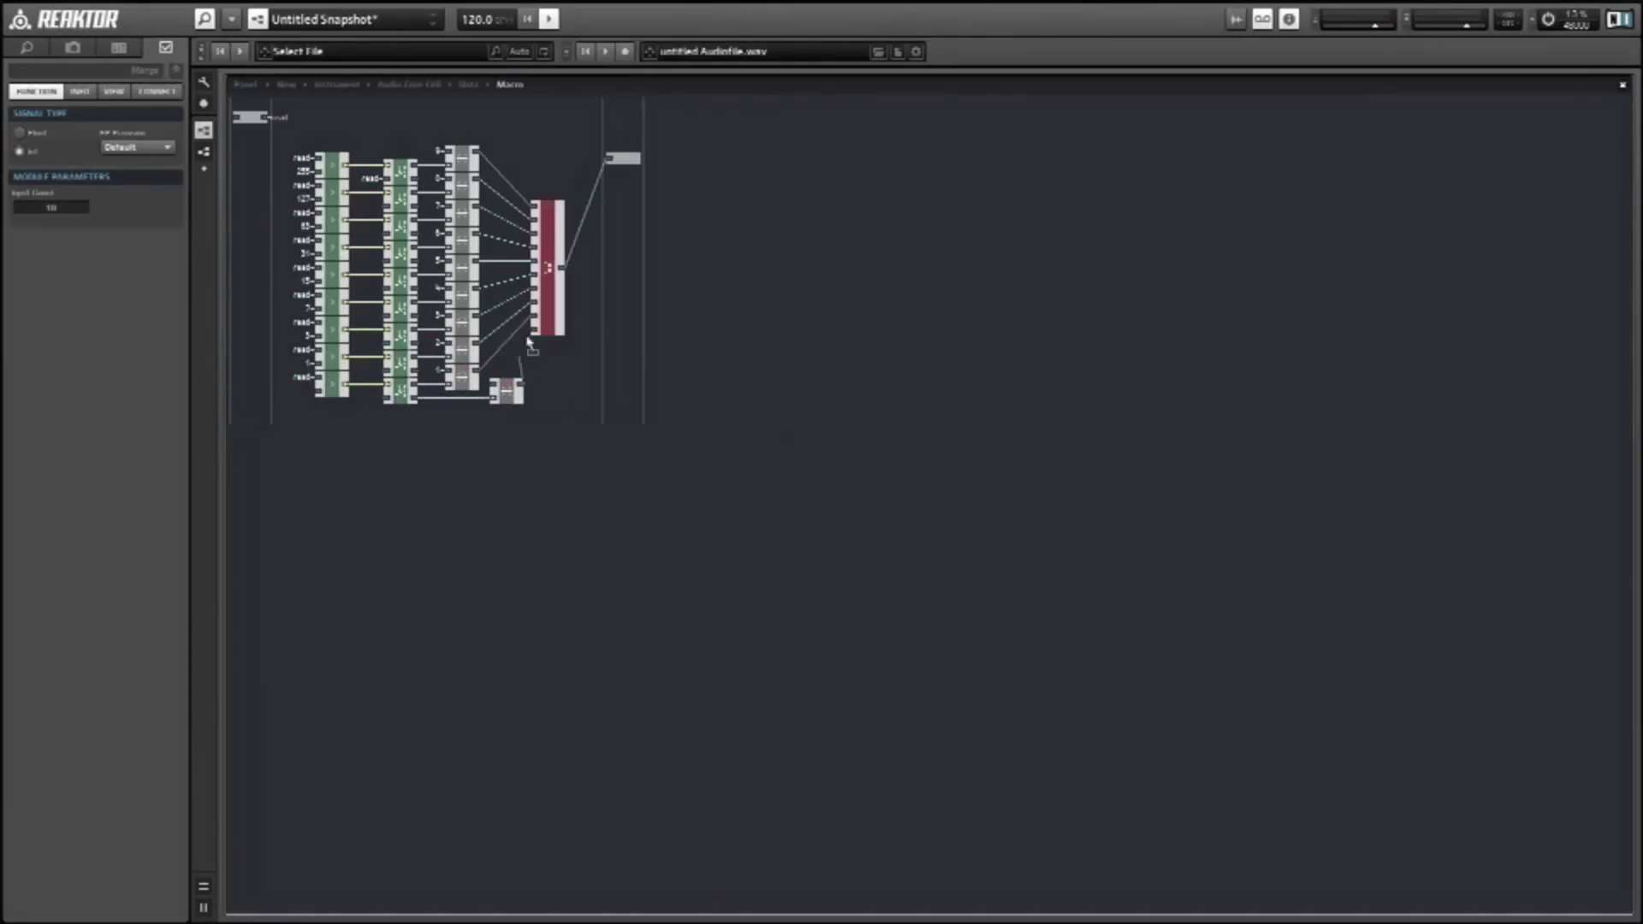
pyautogui.doubleClick(499, 369)
# Step: Give a Read input a new QuickConst, paste another row below, and go up to the core cell
pyautogui.rightClick(463, 177)
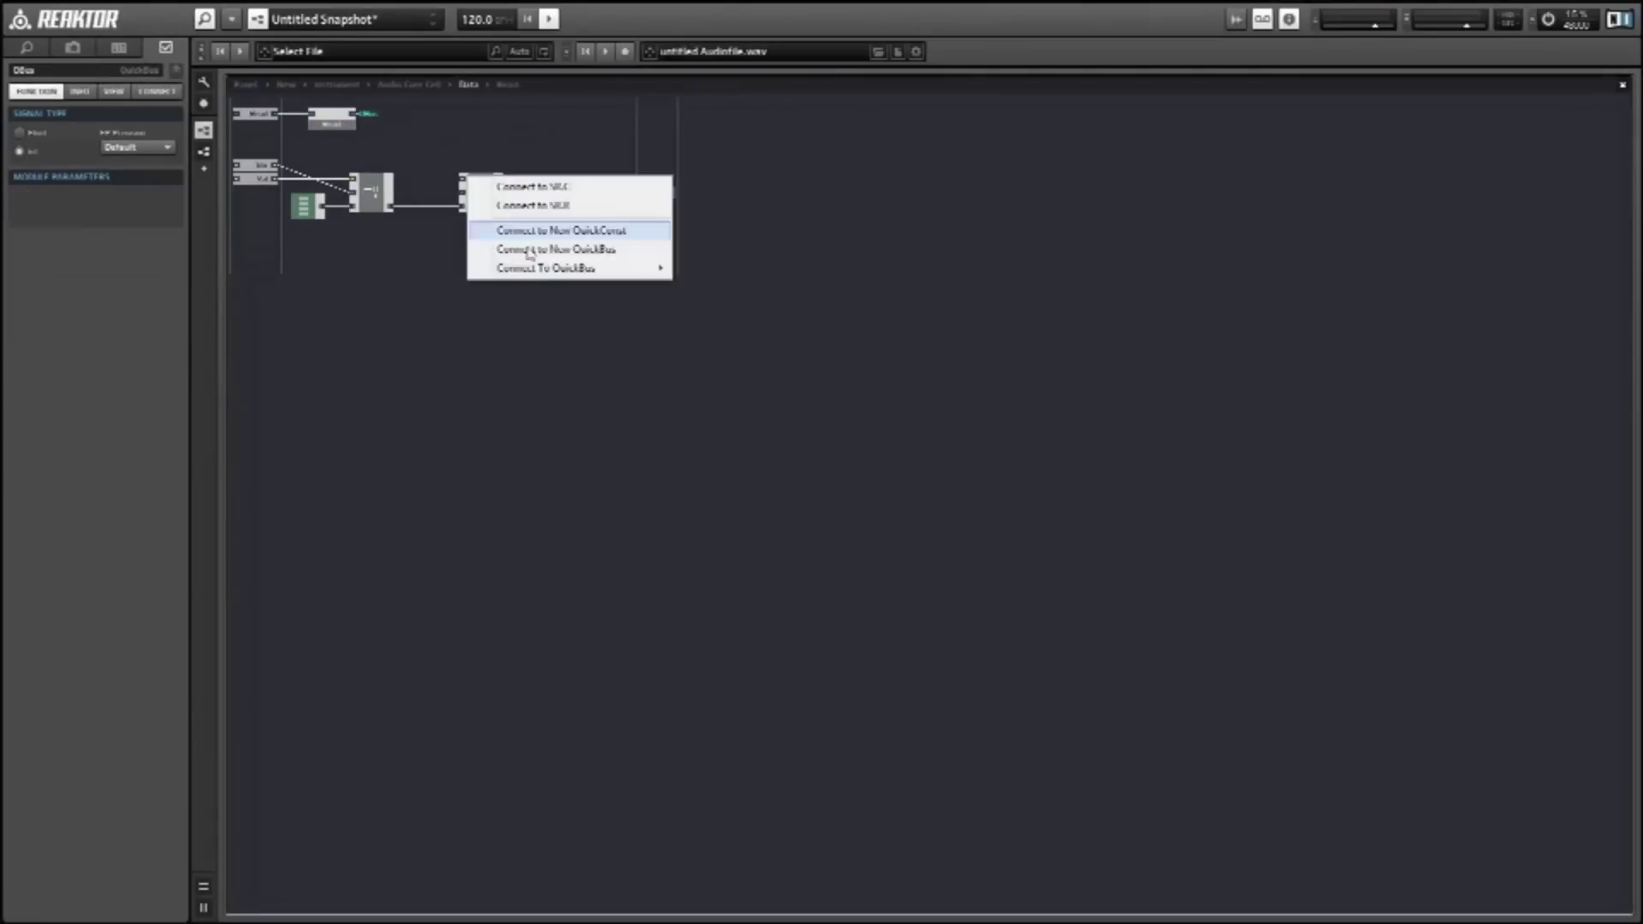
pyautogui.click(513, 224)
pyautogui.hotkey('ctrl', 'v')
pyautogui.moveTo(377, 273); pyautogui.dragTo(376, 313)
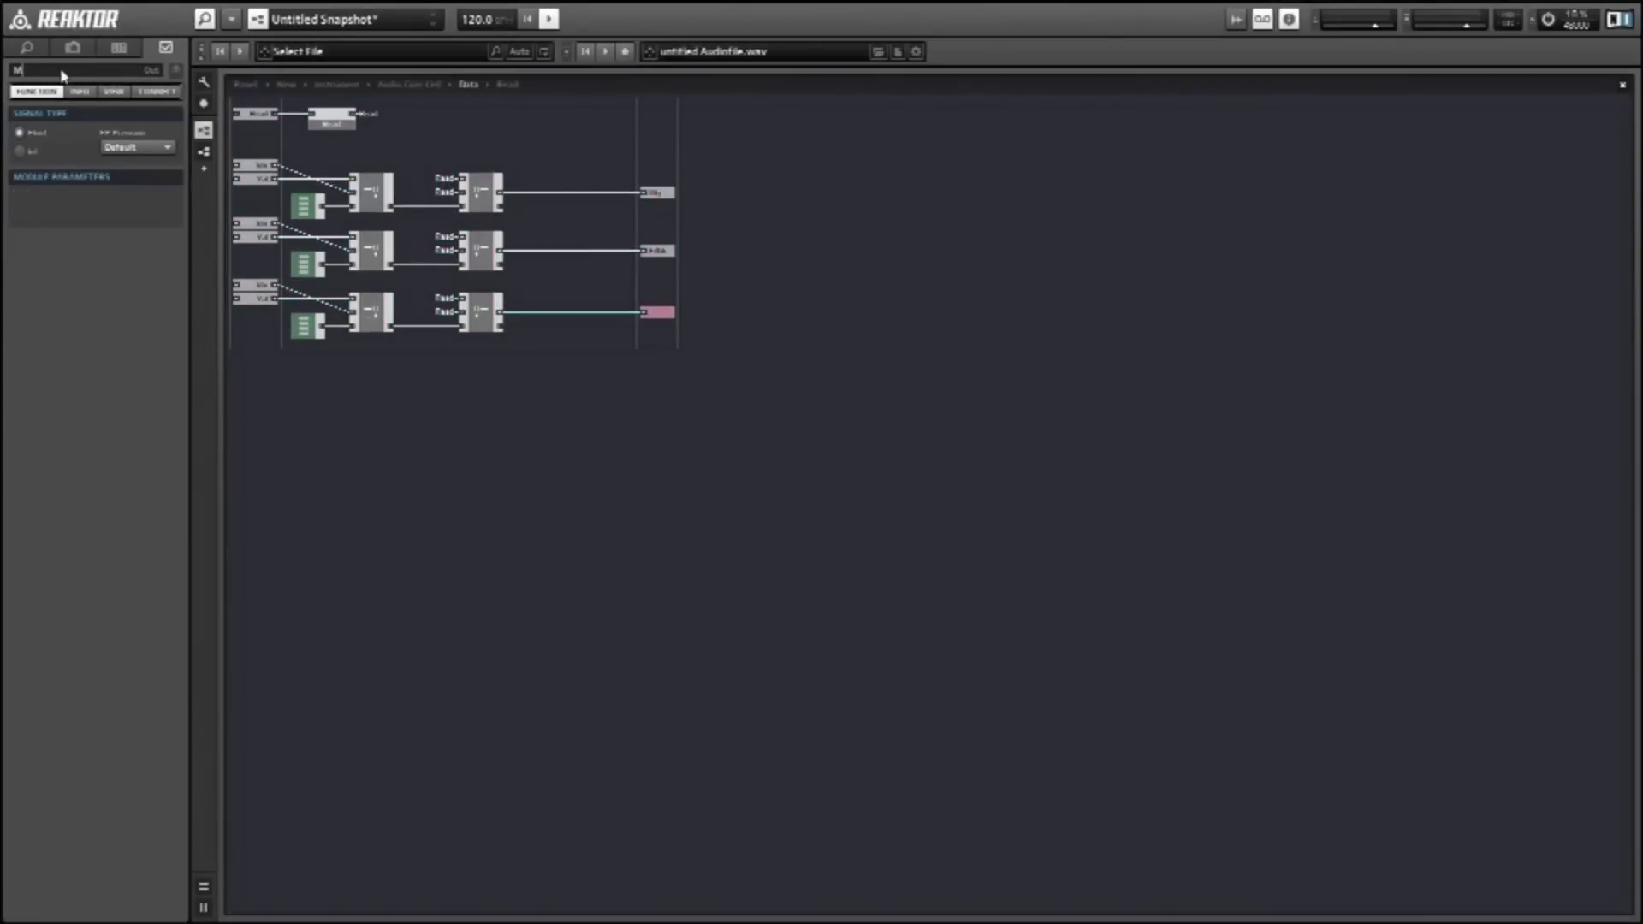
pyautogui.doubleClick(398, 294)
pyautogui.click(256, 241)
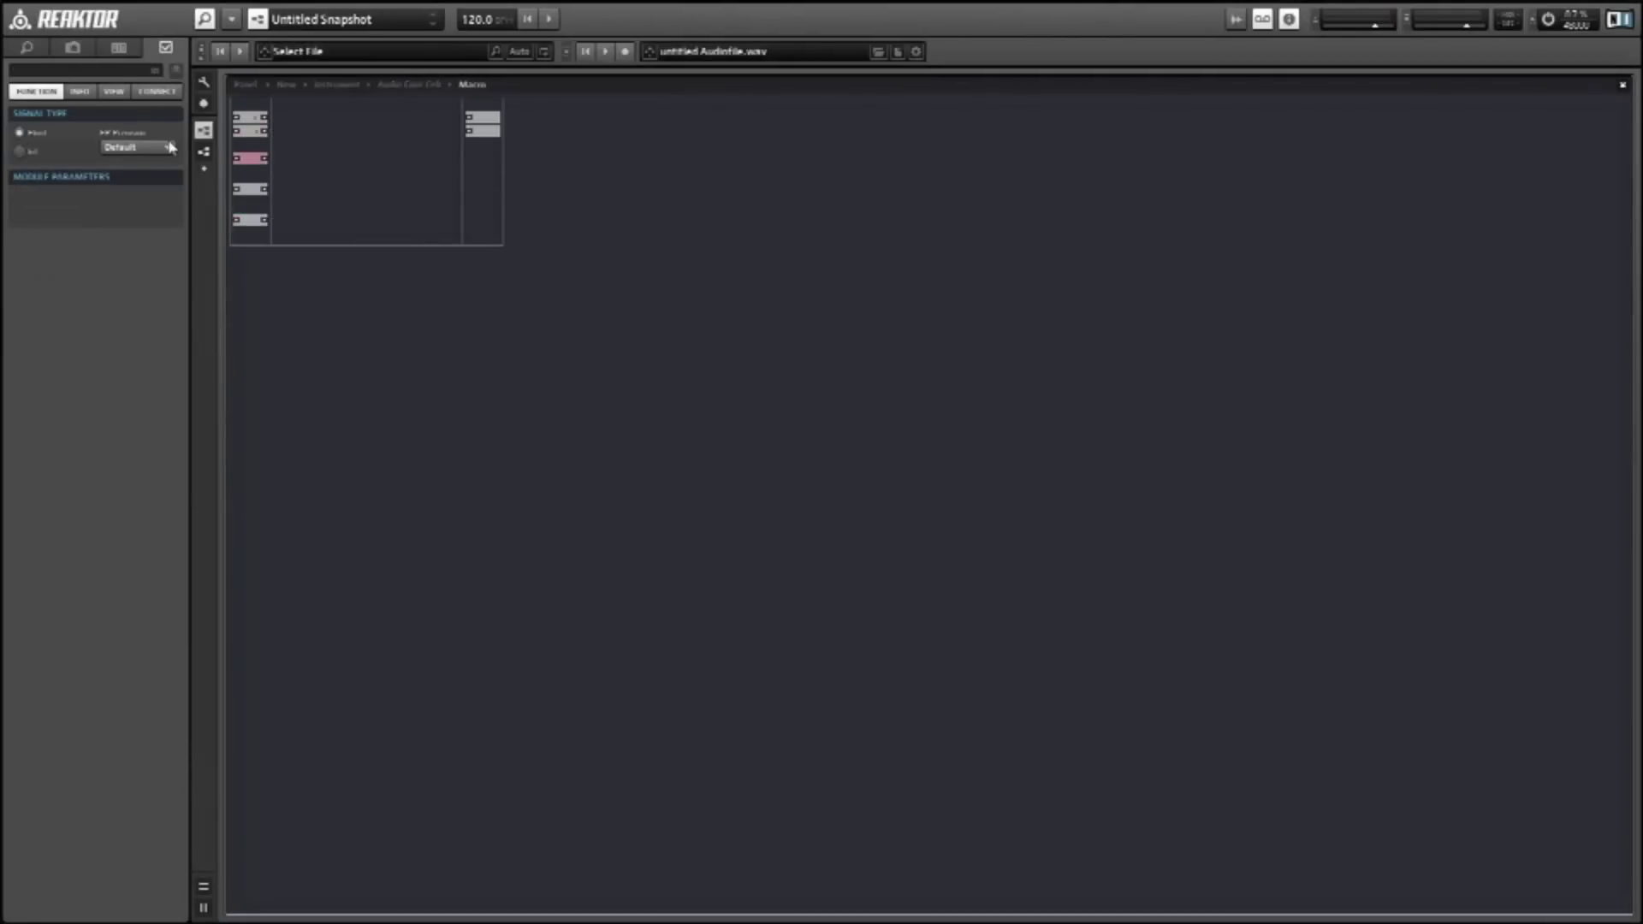
# Step: Connect an input port to a new QuickBus and place a new module beside it
pyautogui.rightClick(274, 175)
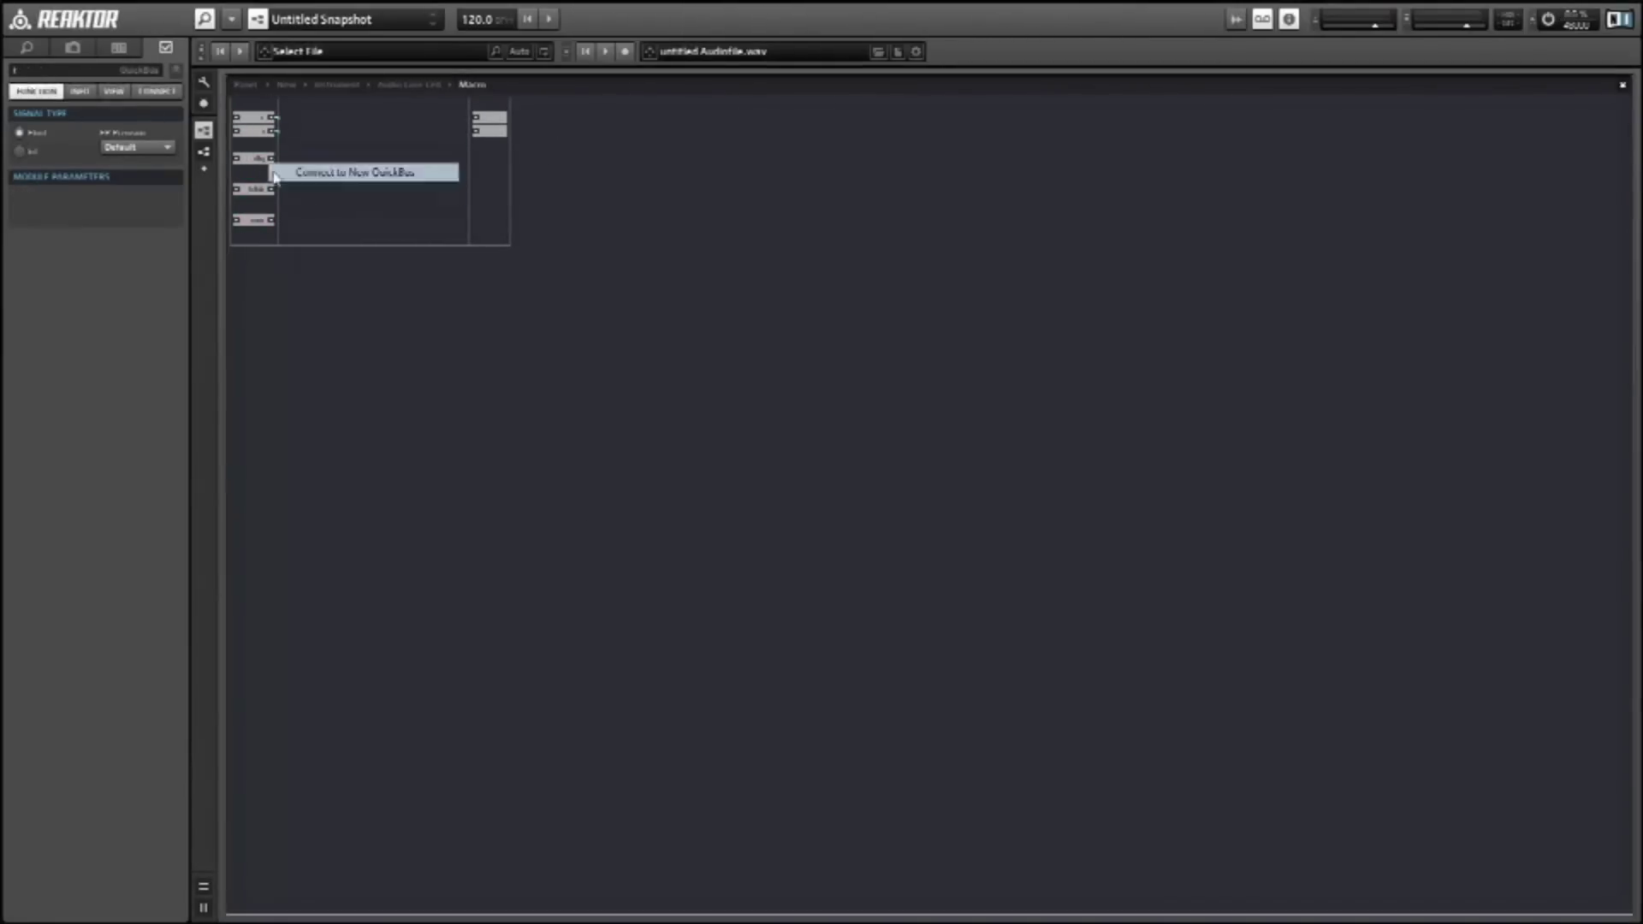
pyautogui.click(309, 172)
pyautogui.moveTo(251, 178); pyautogui.dragTo(352, 241)
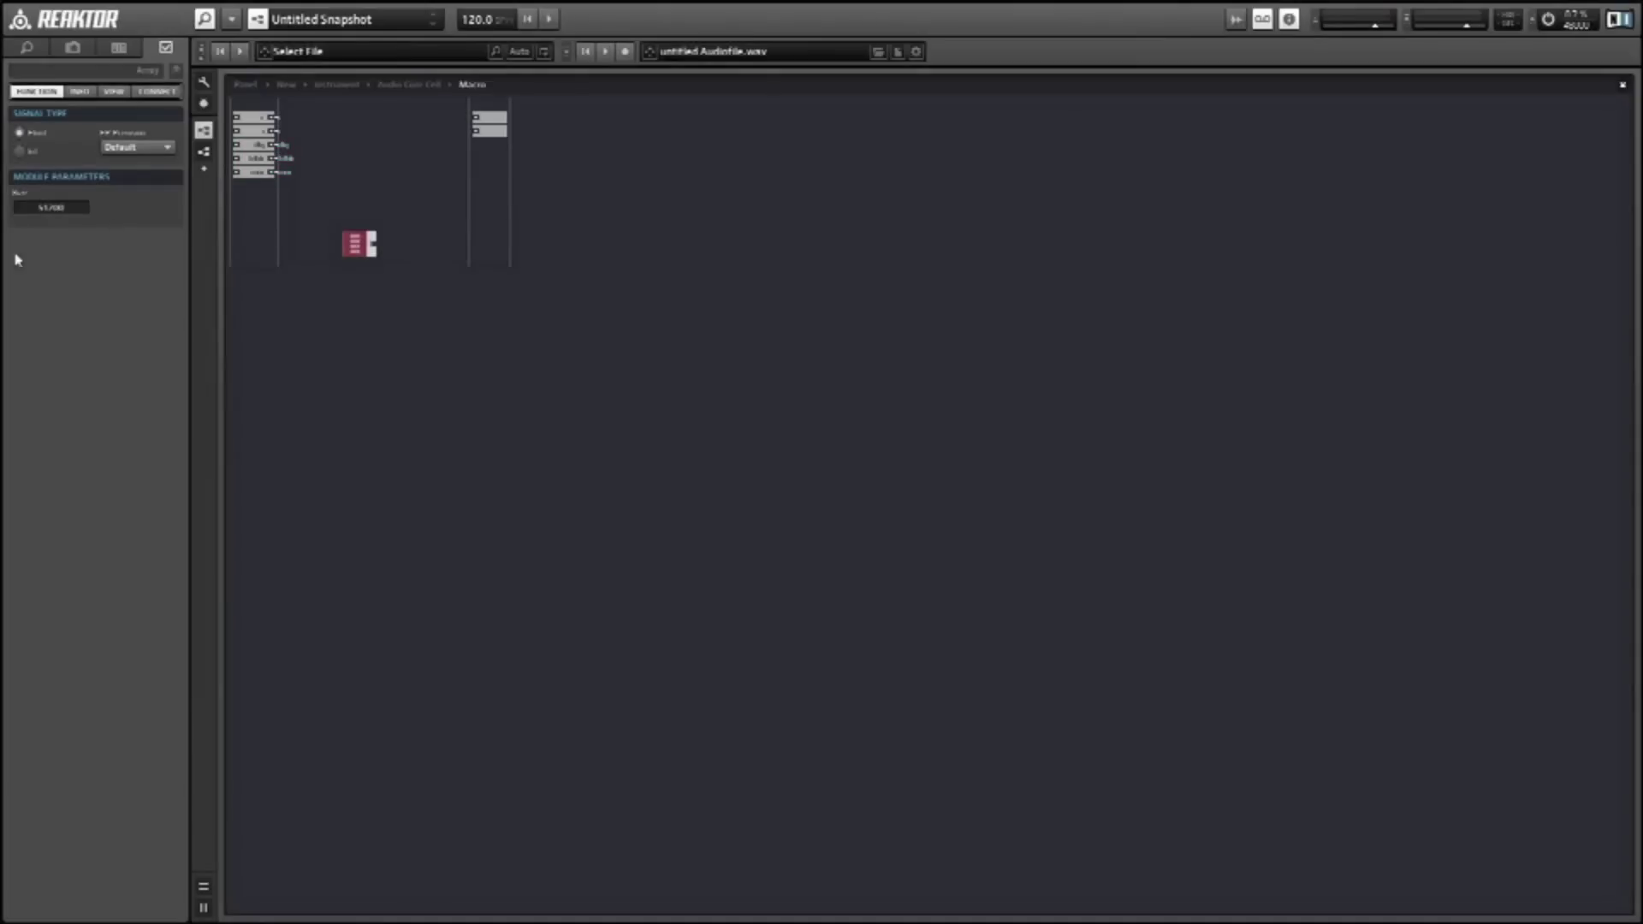
pyautogui.rightClick(430, 213)
pyautogui.click(770, 302)
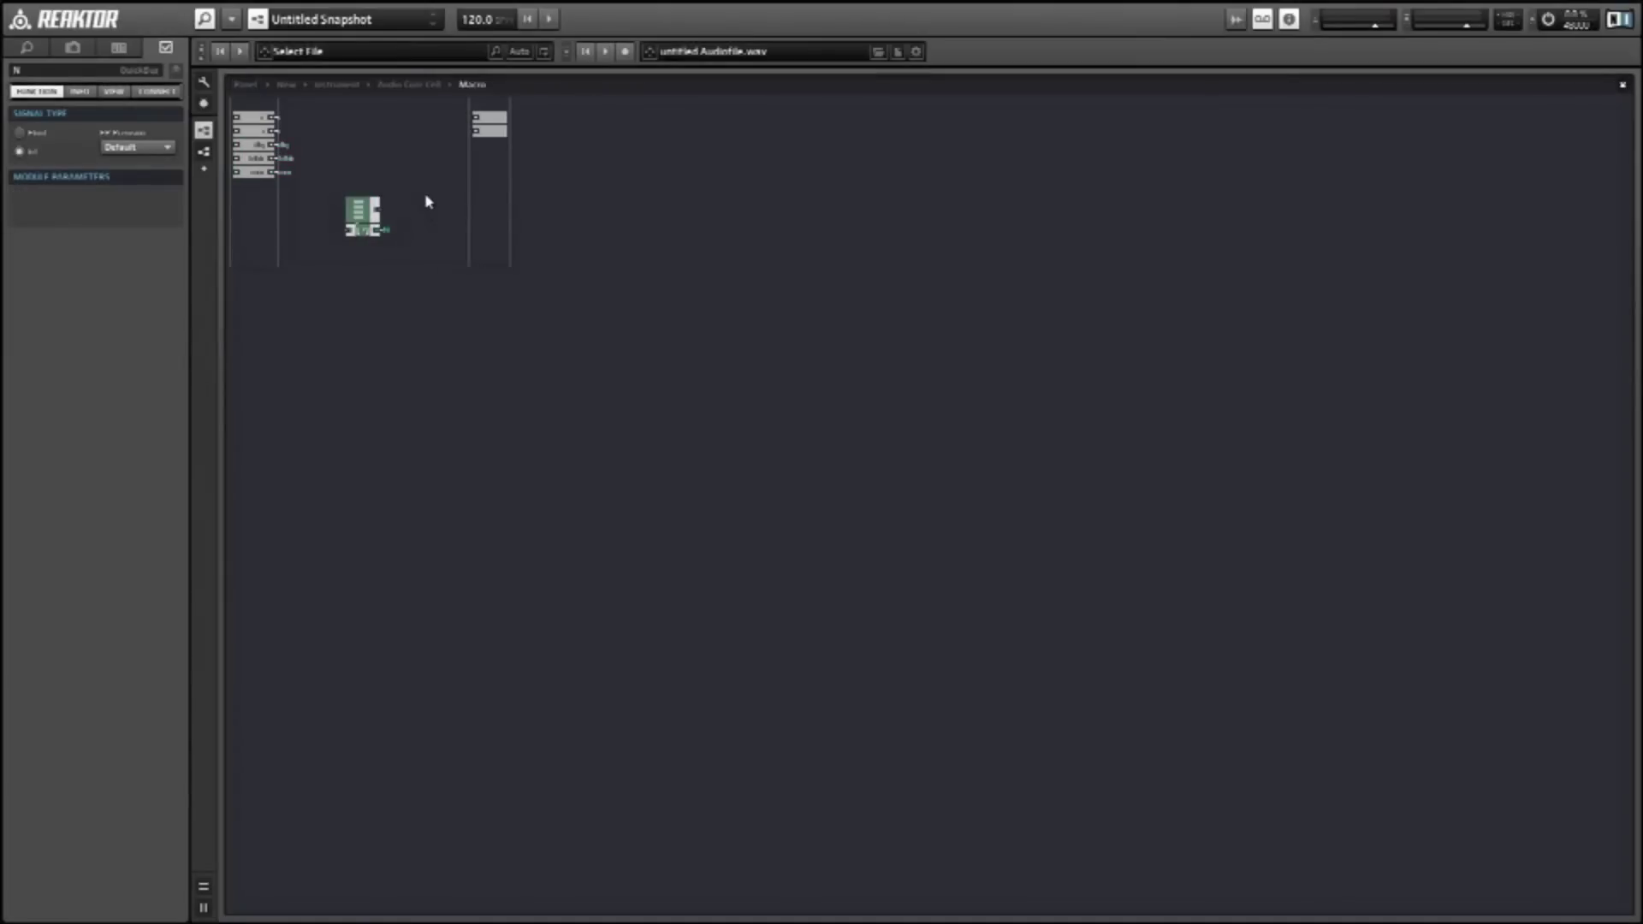
pyautogui.moveTo(369, 234); pyautogui.dragTo(437, 212)
pyautogui.click(429, 180)
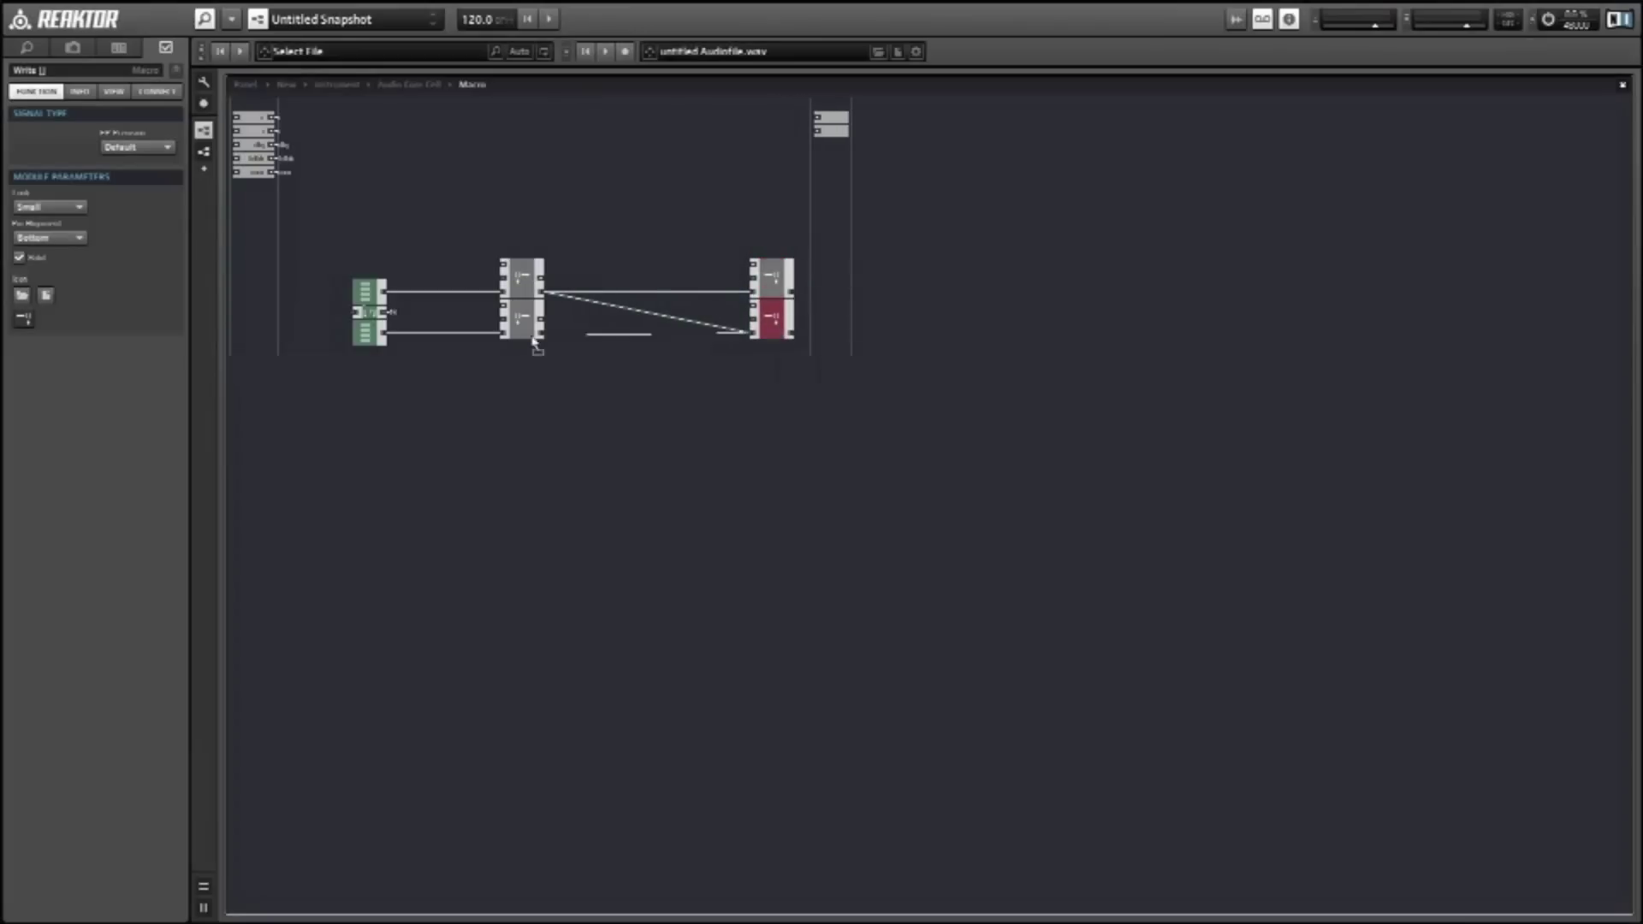
# Step: Insert an array memory module and connect its ports to existing QuickBuses
pyautogui.rightClick(751, 278)
pyautogui.click(803, 287)
pyautogui.rightClick(753, 316)
pyautogui.rightClick(403, 159)
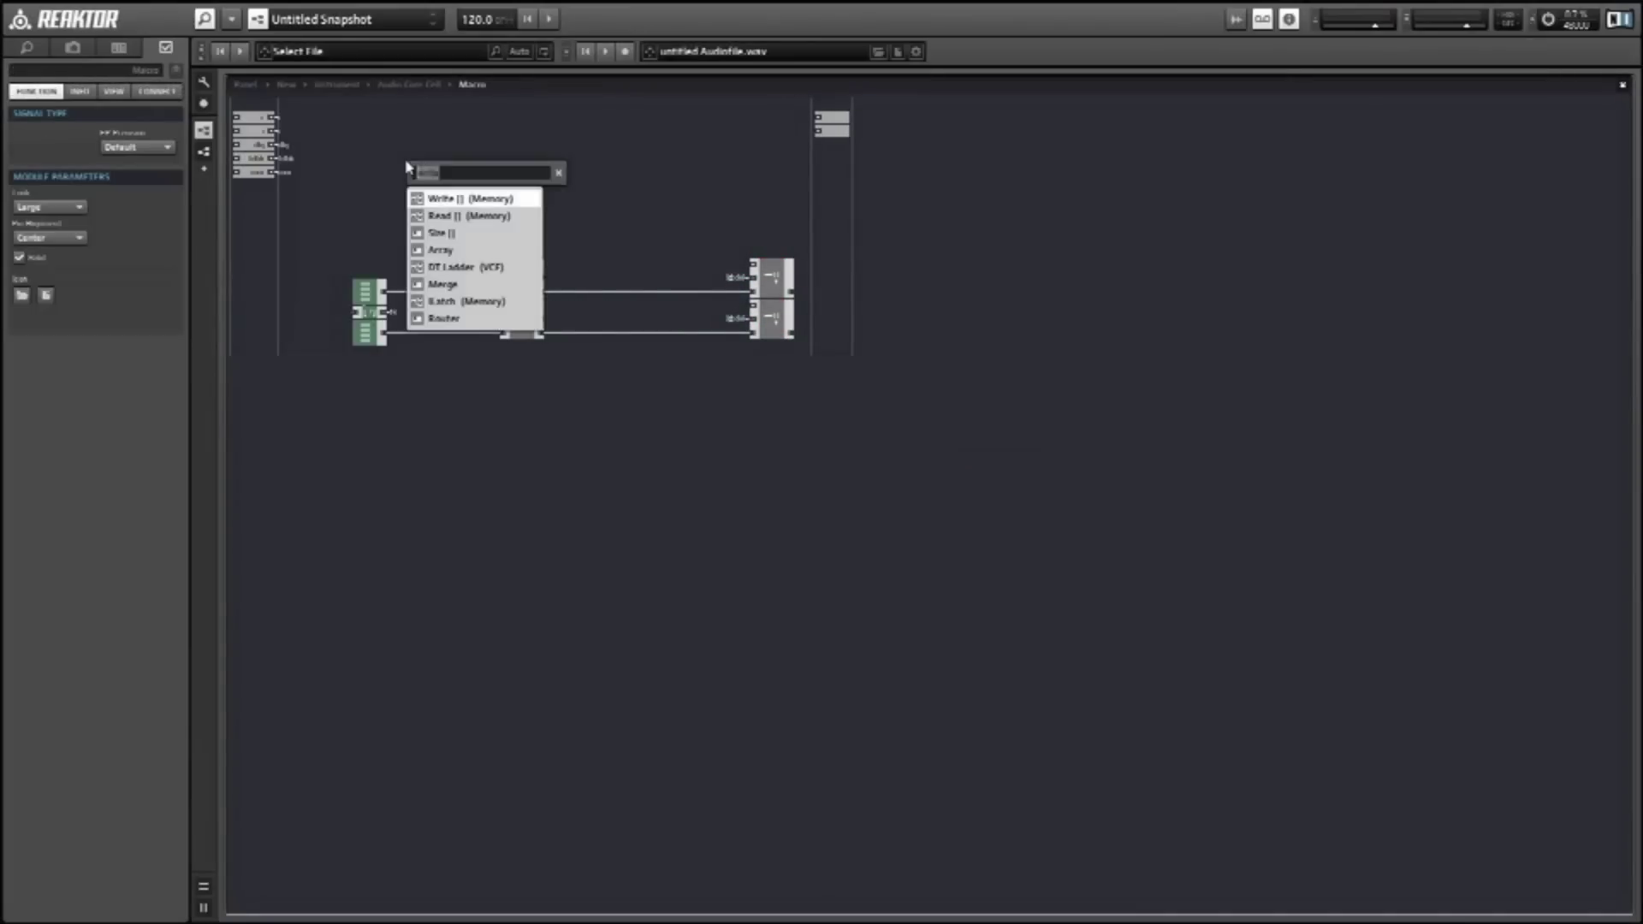
pyautogui.click(470, 269)
pyautogui.rightClick(428, 165)
pyautogui.click(661, 228)
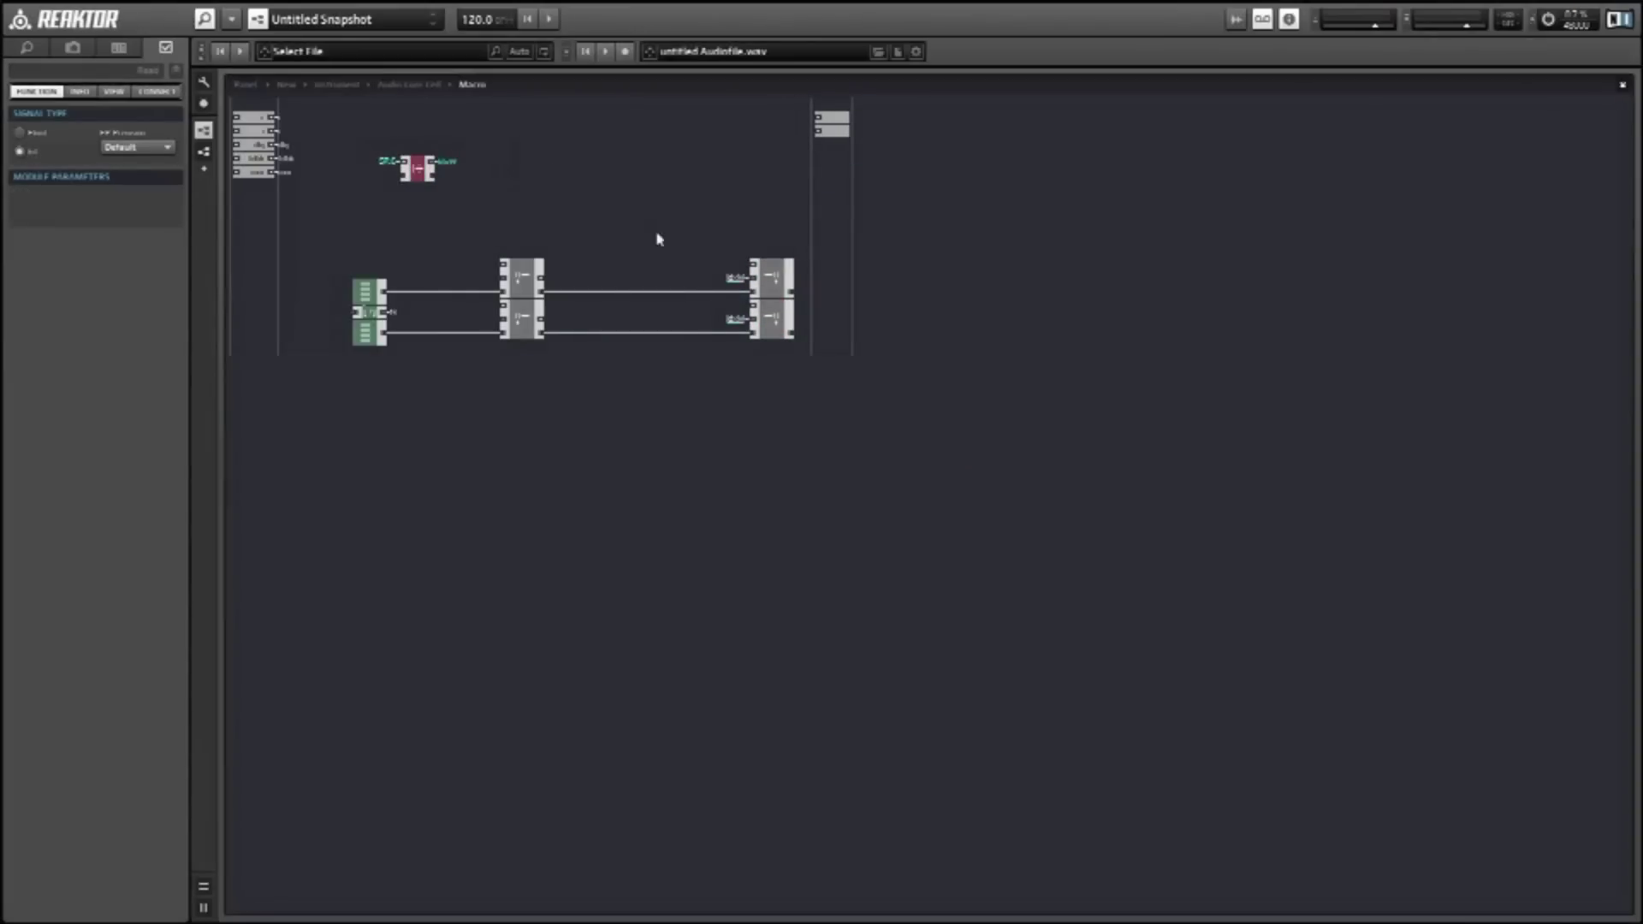
# Step: Add a math module wired into the grey module and shift the small modules left
pyautogui.rightClick(594, 160)
pyautogui.click(668, 257)
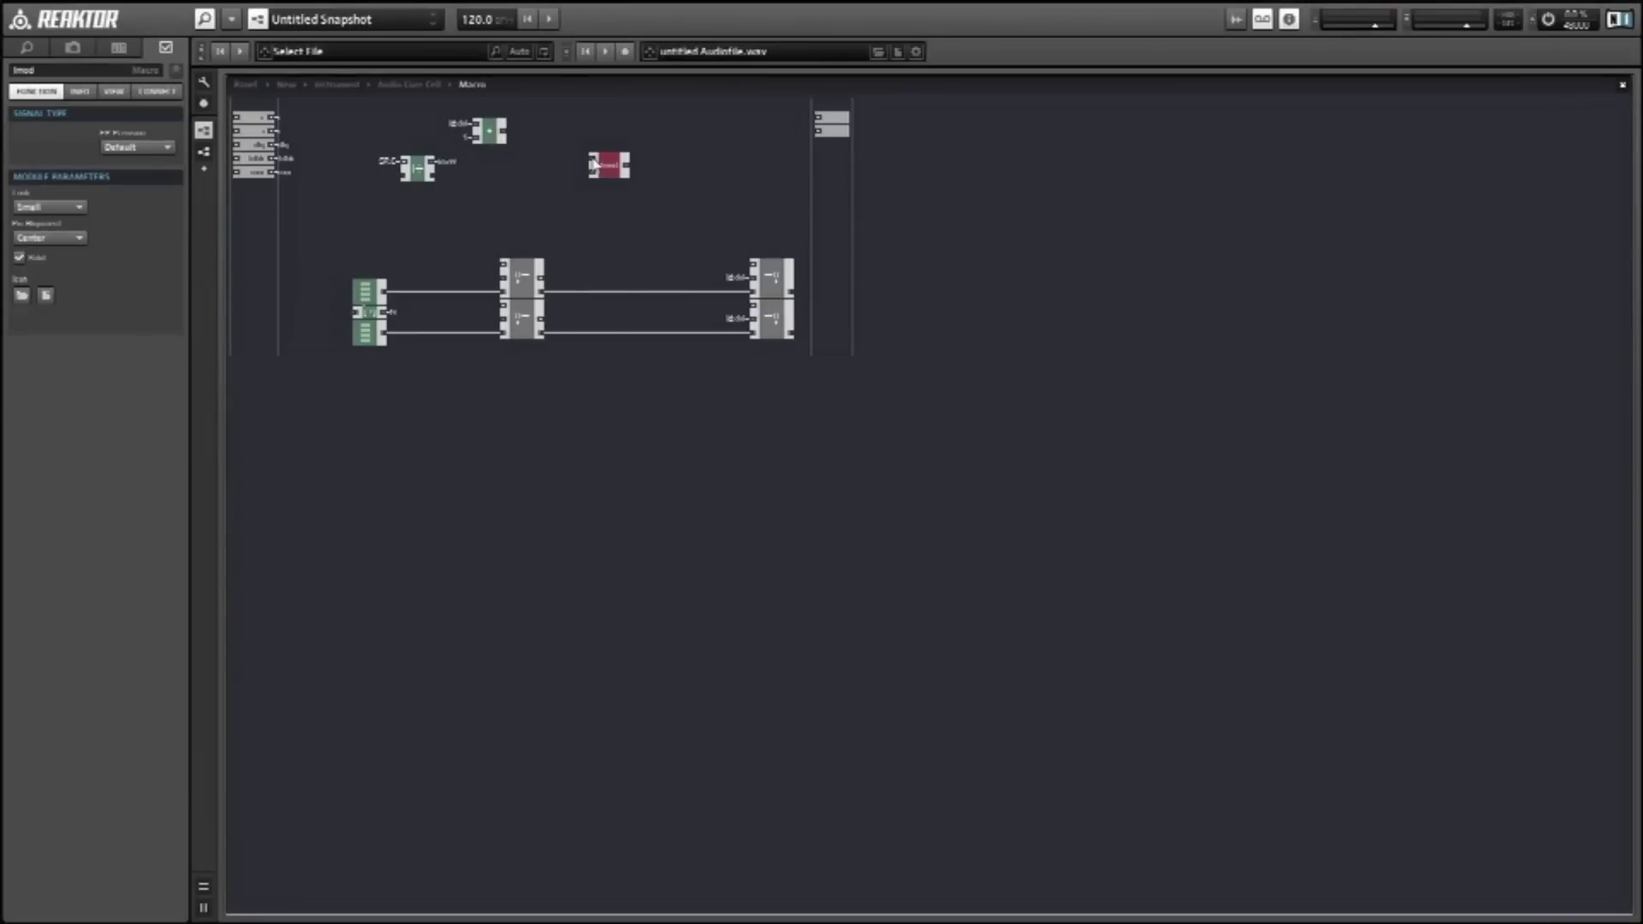
pyautogui.moveTo(605, 163); pyautogui.dragTo(640, 193)
pyautogui.moveTo(561, 136); pyautogui.dragTo(637, 193)
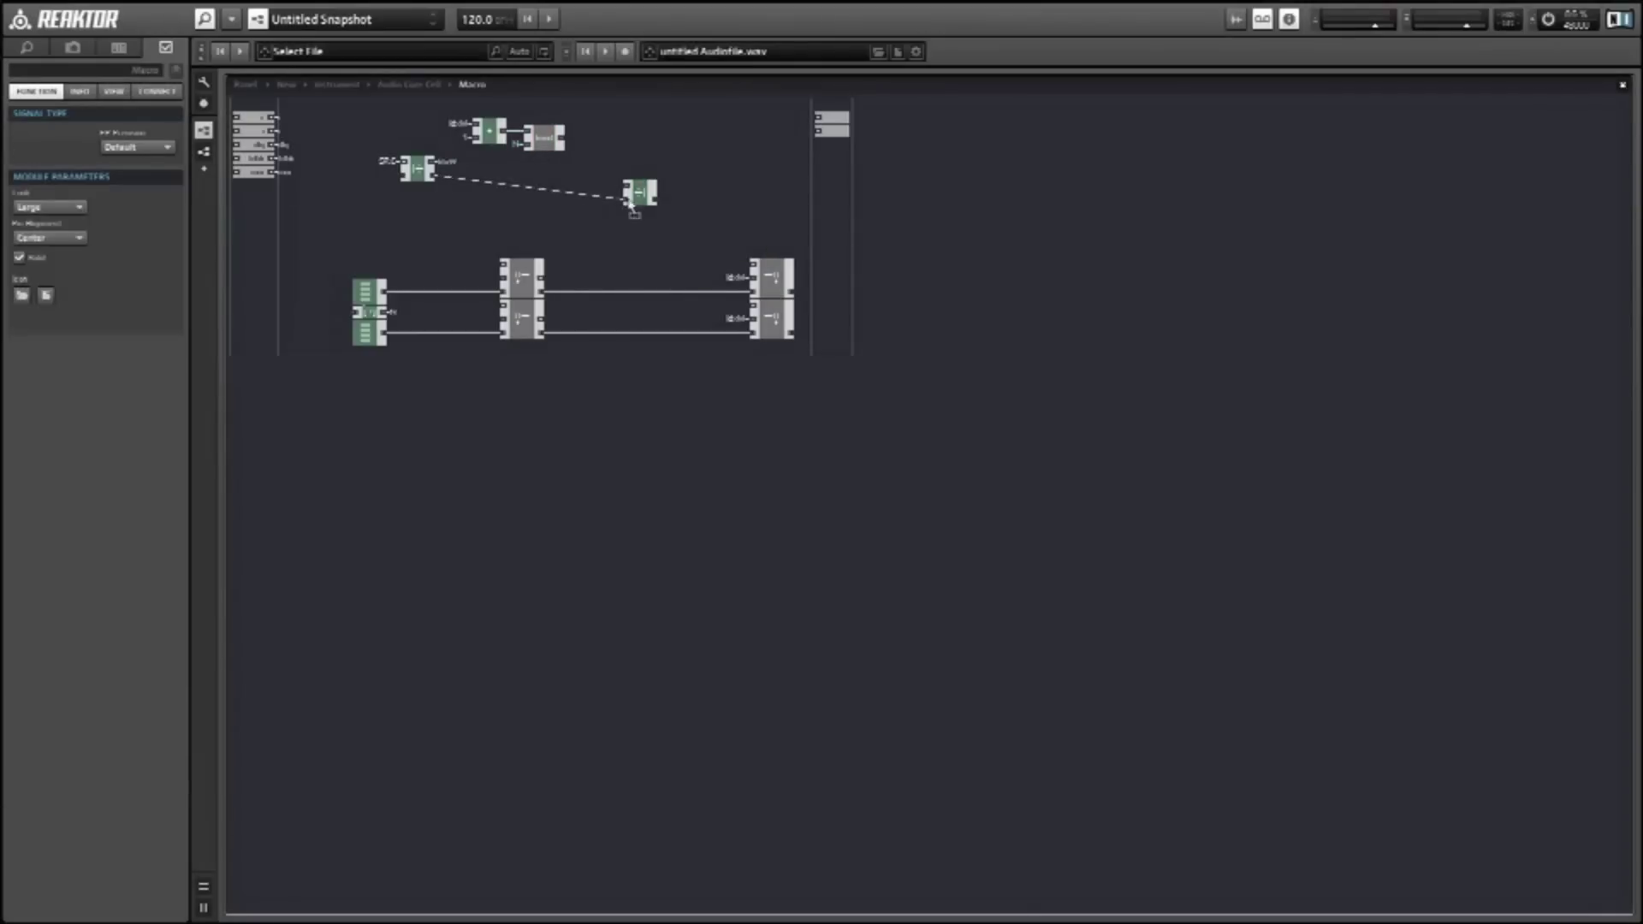
pyautogui.moveTo(385, 109)
pyautogui.mouseDown()
pyautogui.moveTo(631, 209)
pyautogui.moveTo(527, 157)
pyautogui.mouseUp()
# Step: Insert a built-in module and a Subtract module fed from an existing QuickBus
pyautogui.rightClick(364, 189)
pyautogui.moveTo(431, 198)
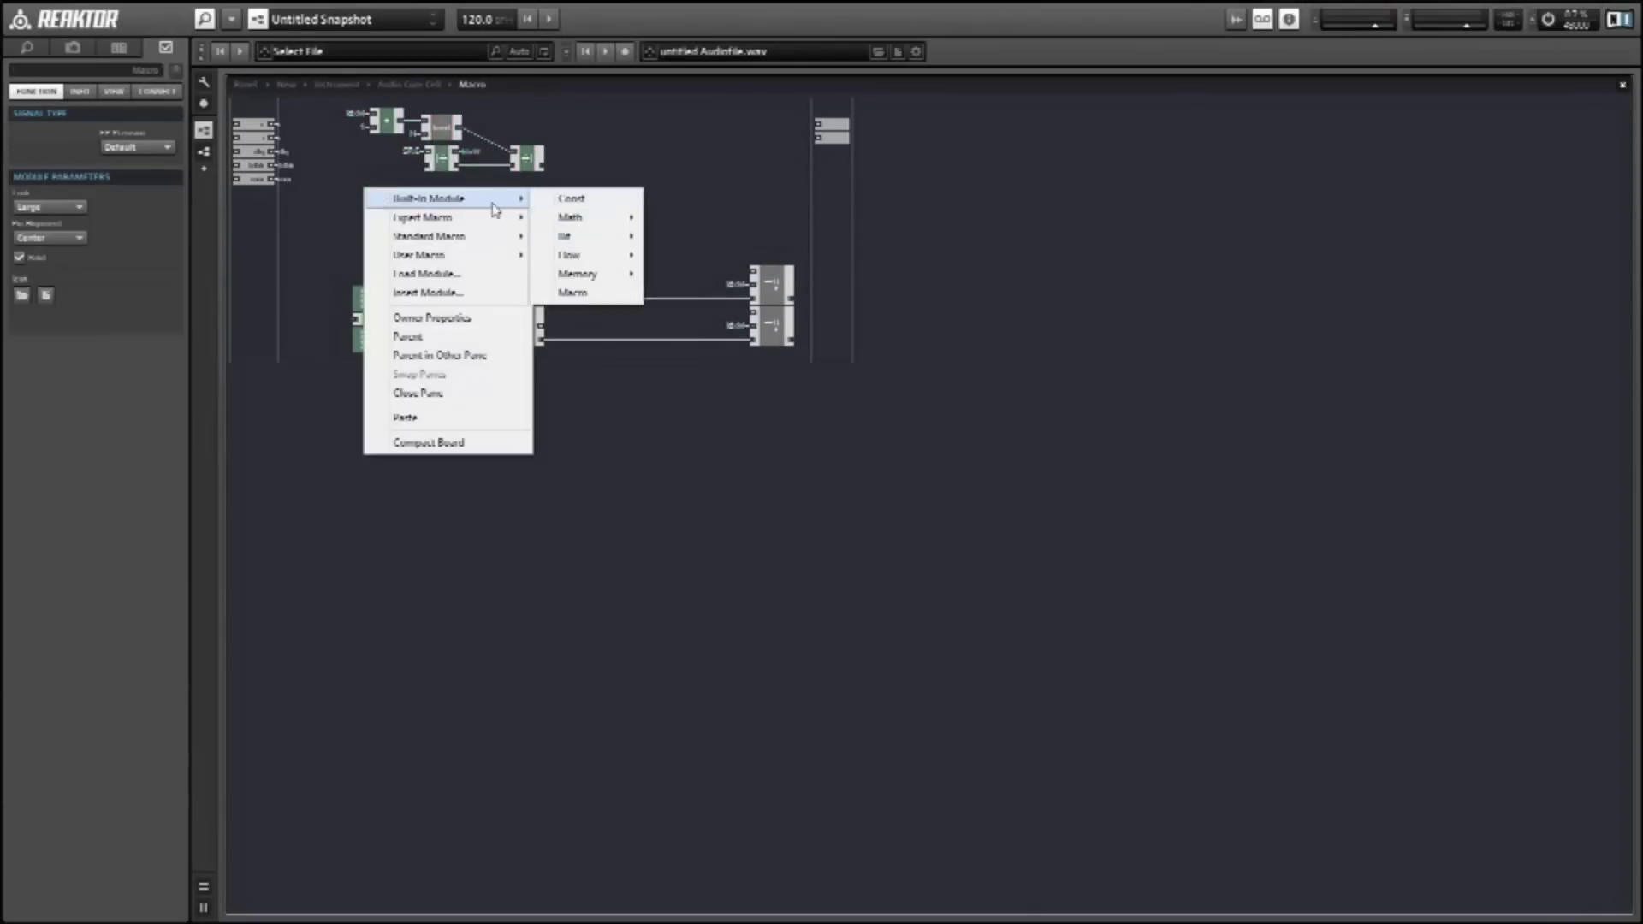
pyautogui.click(693, 237)
pyautogui.rightClick(333, 217)
pyautogui.click(642, 264)
pyautogui.rightClick(327, 216)
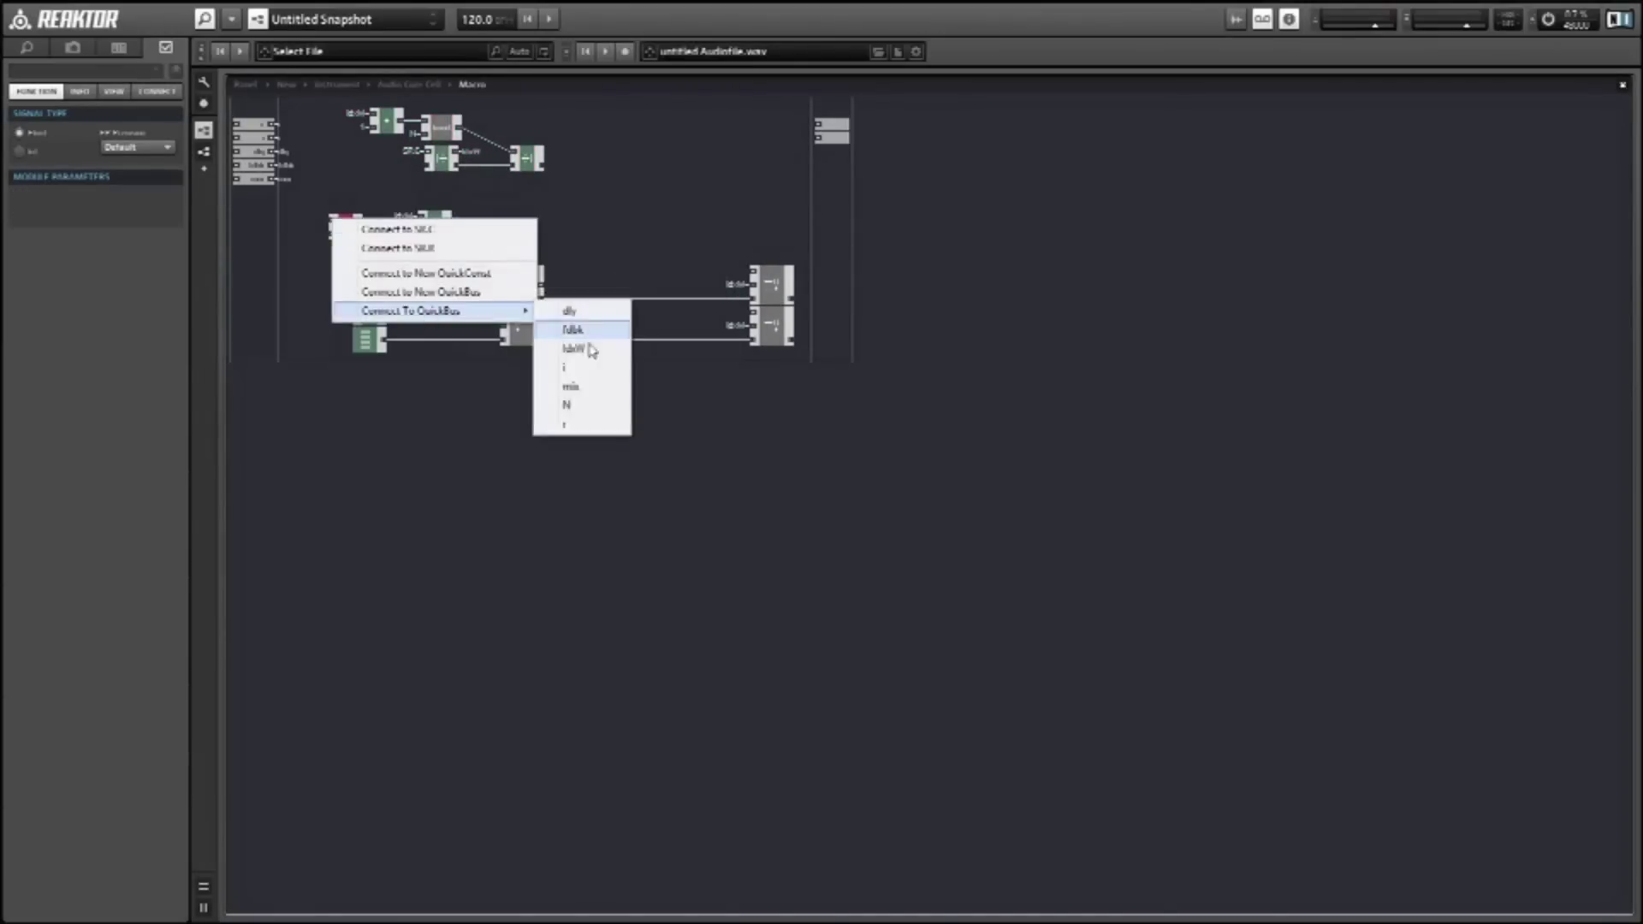
pyautogui.click(583, 340)
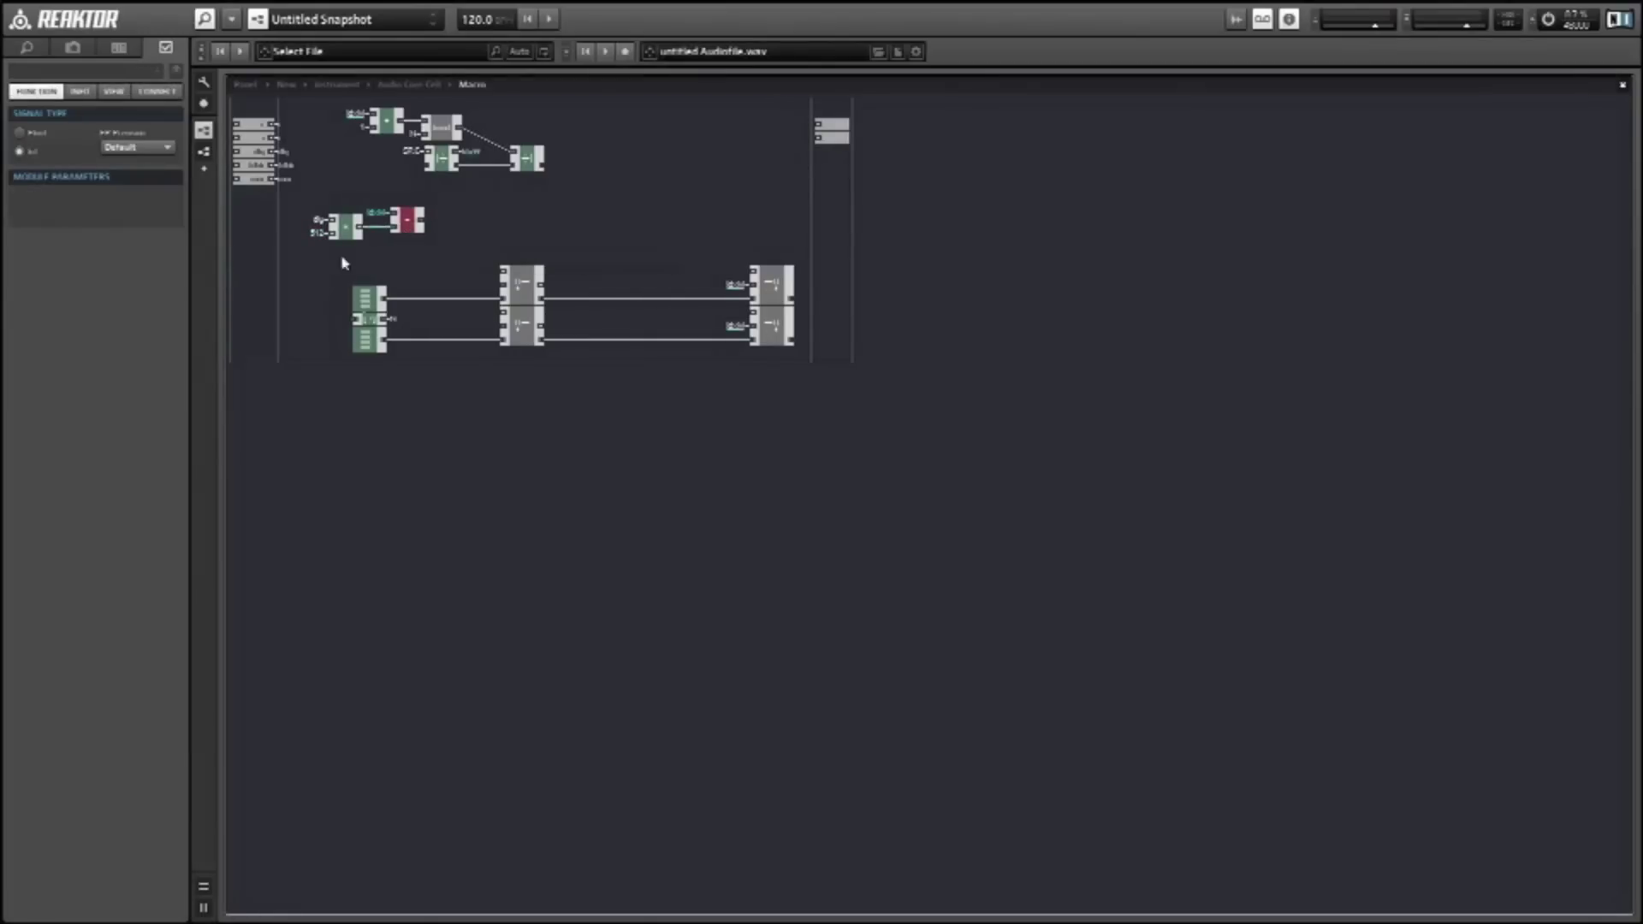
# Step: Add the Range macro, feed it the math chain, and wire its outputs to the array modules
pyautogui.rightClick(496, 199)
pyautogui.click(565, 225)
pyautogui.moveTo(513, 206); pyautogui.dragTo(459, 228)
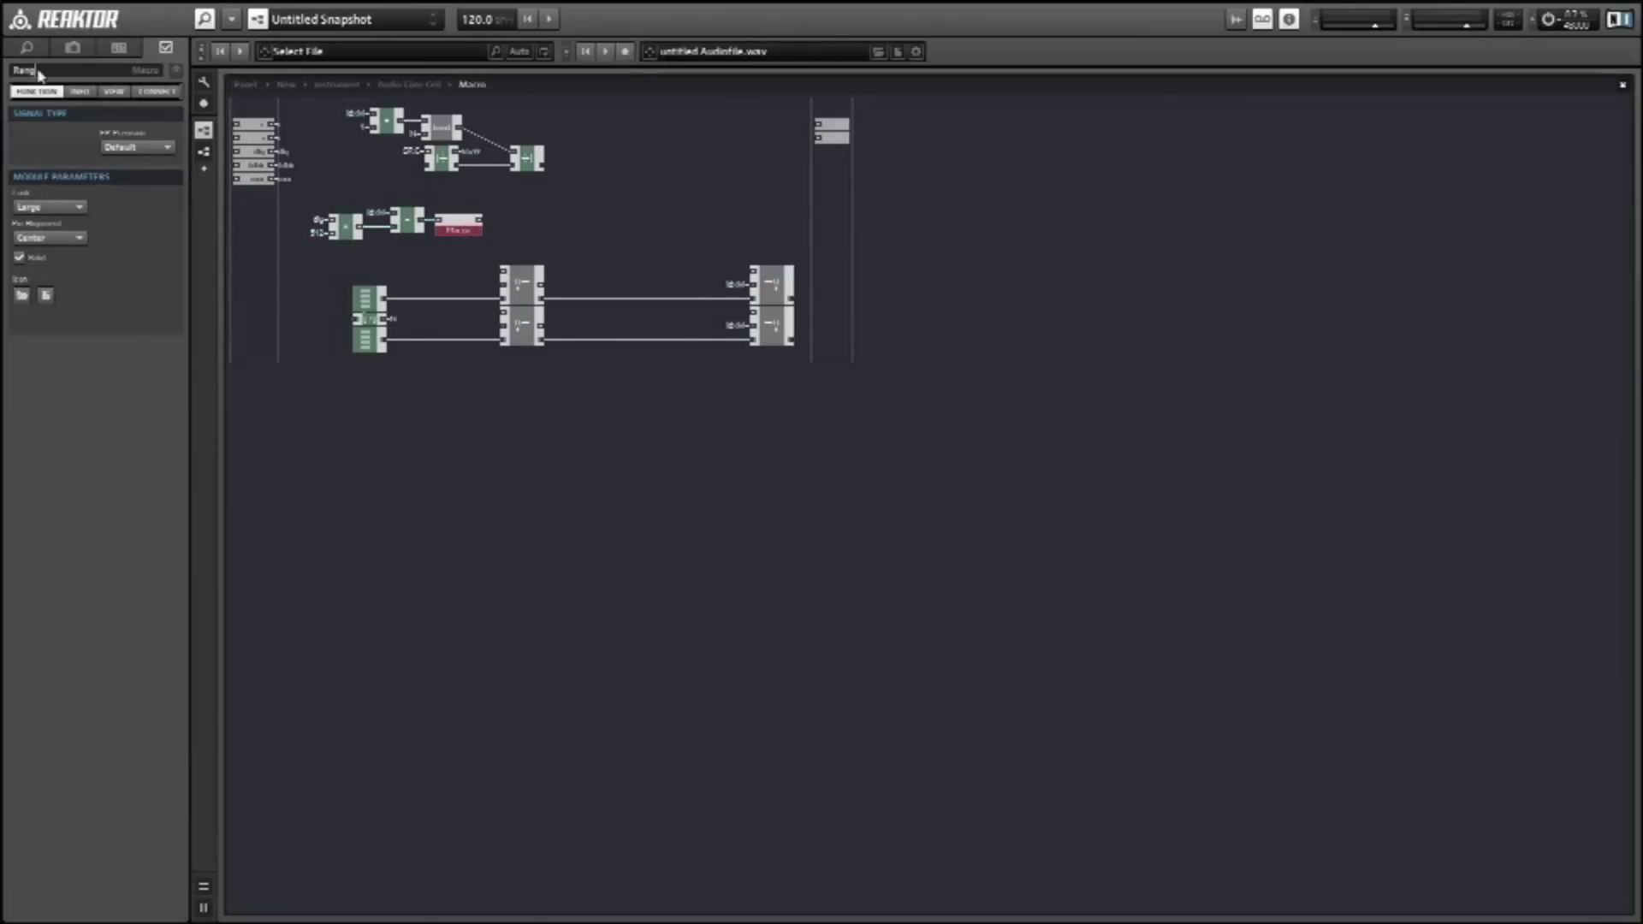
pyautogui.moveTo(521, 289); pyautogui.dragTo(562, 289)
pyautogui.moveTo(481, 223); pyautogui.dragTo(548, 273)
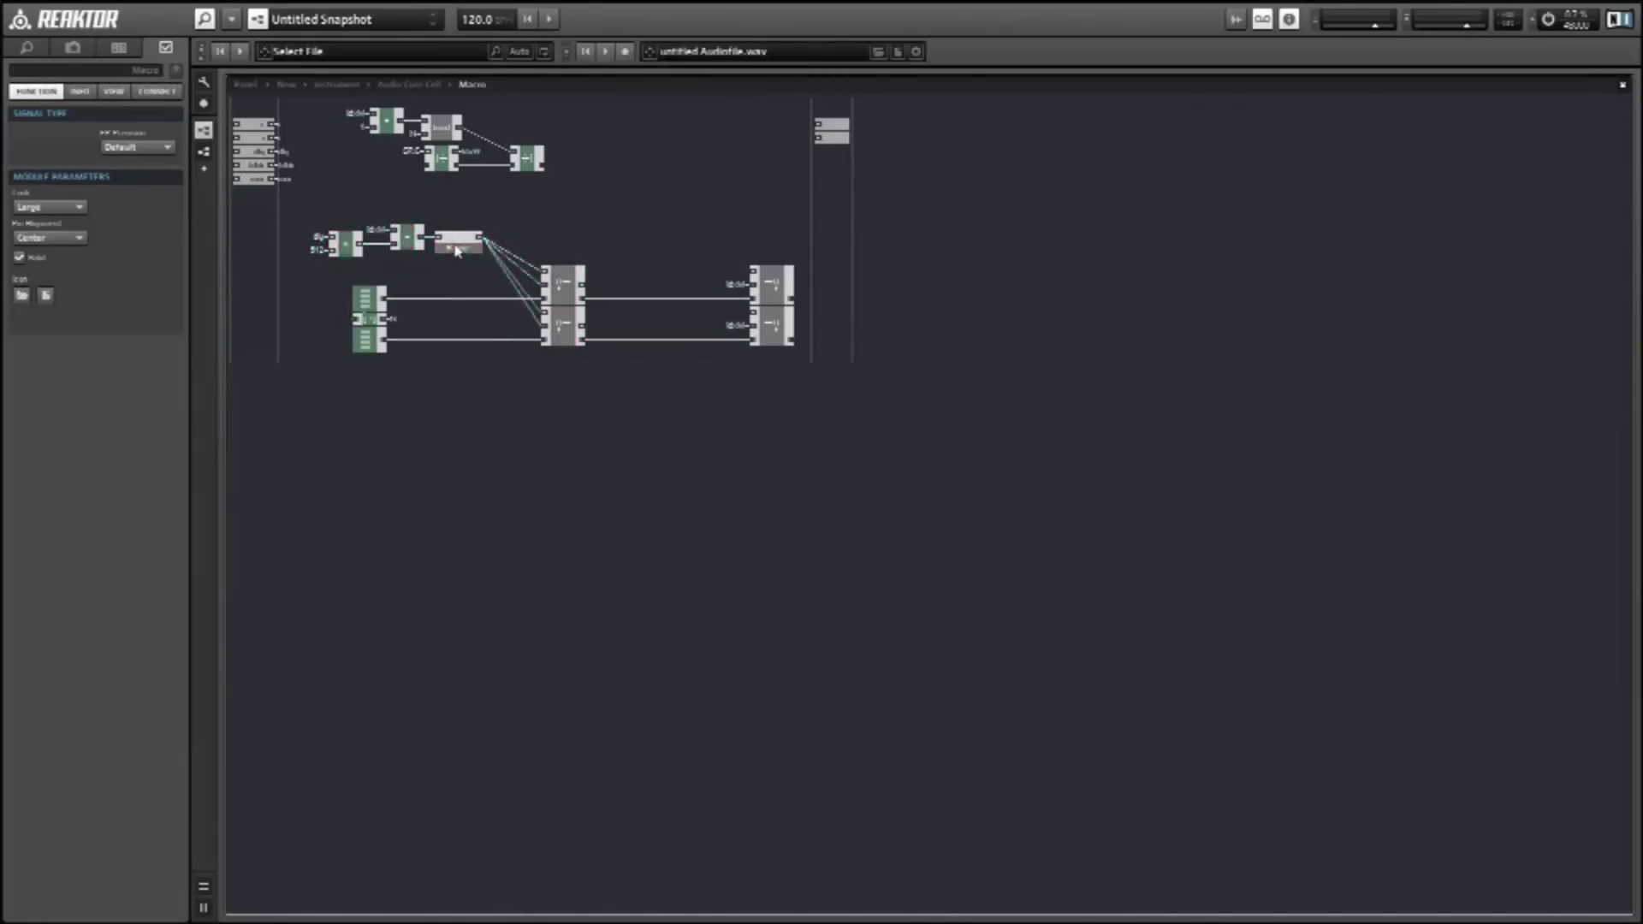
# Step: Inside the Range macro, insert a Compare module and wire it to the inputs
pyautogui.doubleClick(456, 251)
pyautogui.doubleClick(445, 176)
pyautogui.doubleClick(456, 246)
pyautogui.doubleClick(380, 206)
pyautogui.write('comp')
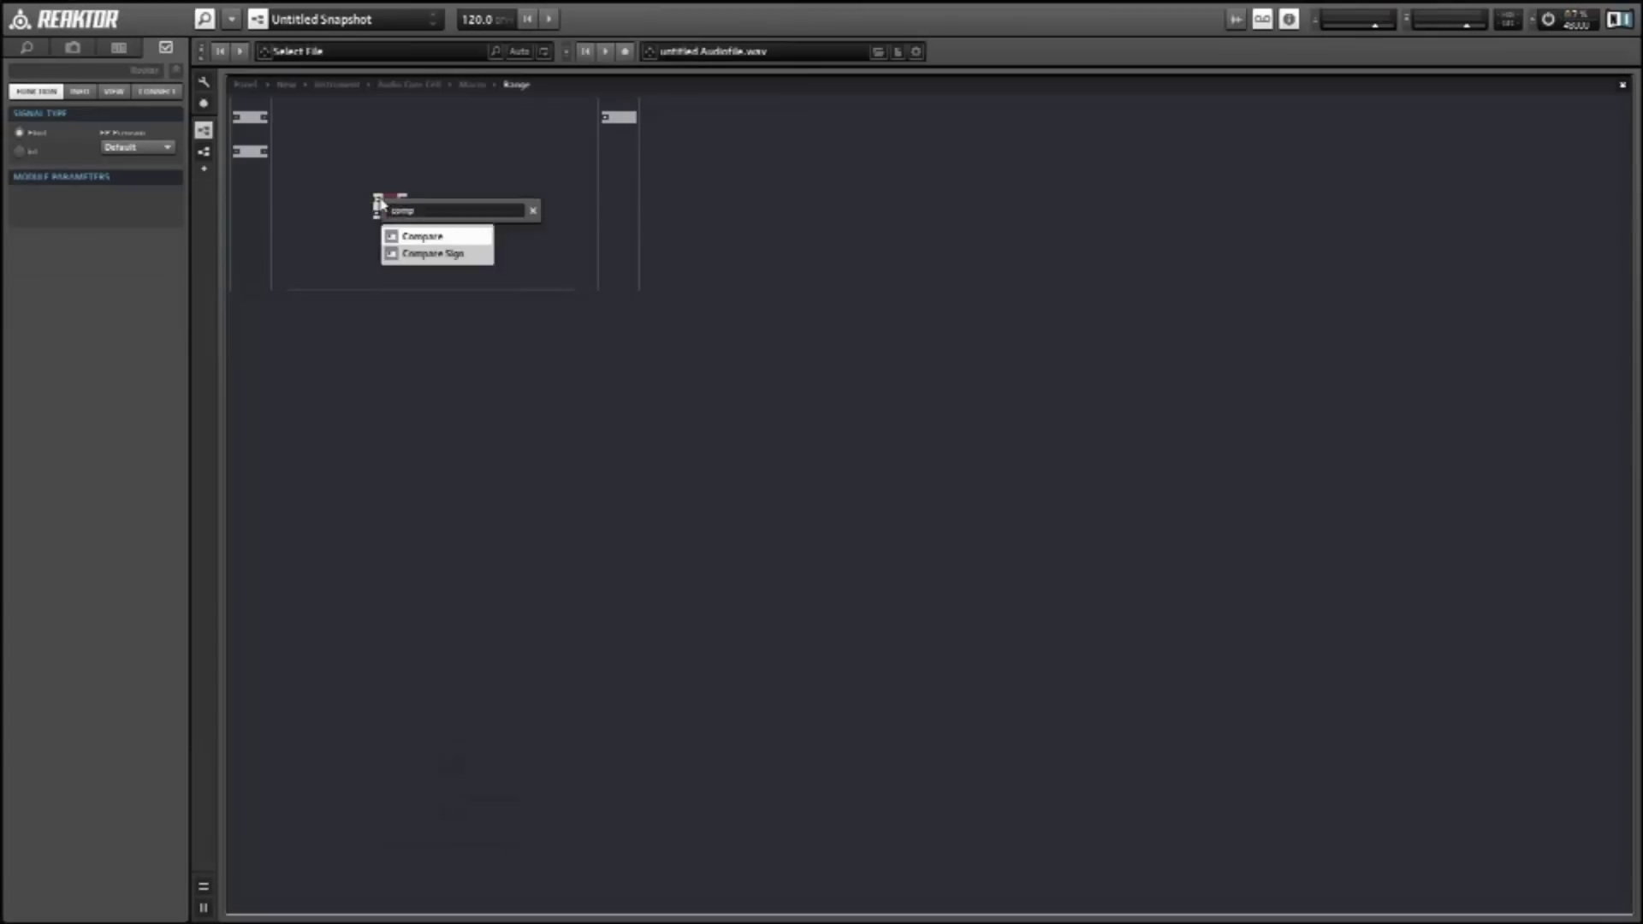
pyautogui.press('Return')
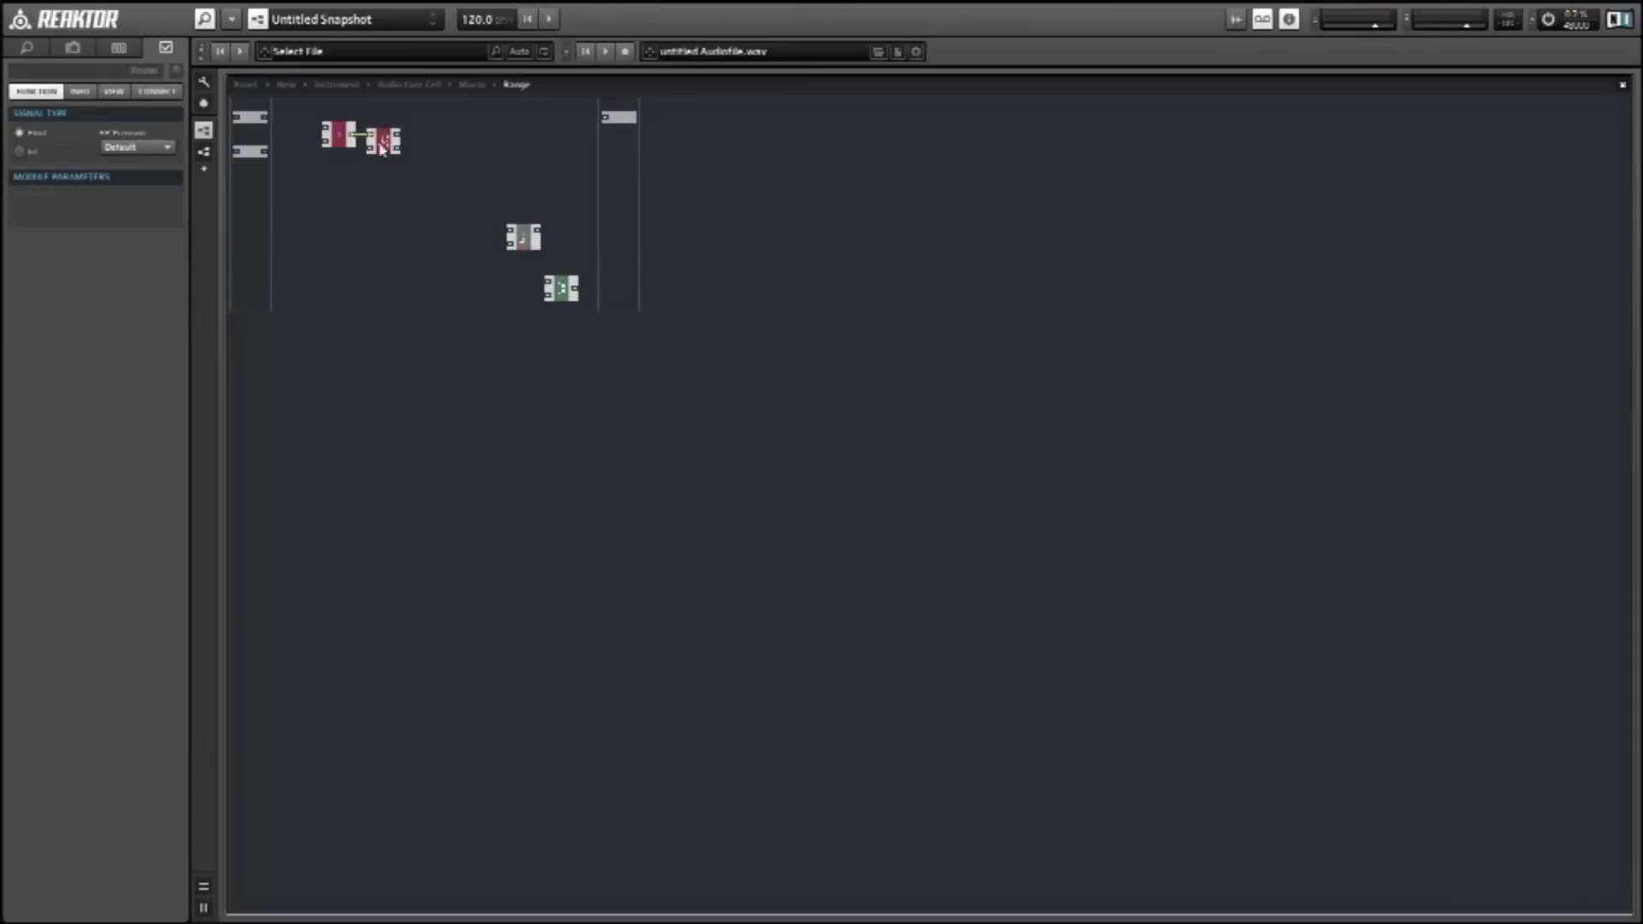
pyautogui.moveTo(561, 288); pyautogui.dragTo(556, 138)
pyautogui.moveTo(502, 270)
pyautogui.mouseDown()
pyautogui.moveTo(459, 175)
pyautogui.moveTo(501, 144)
pyautogui.mouseUp()
pyautogui.click(562, 445)
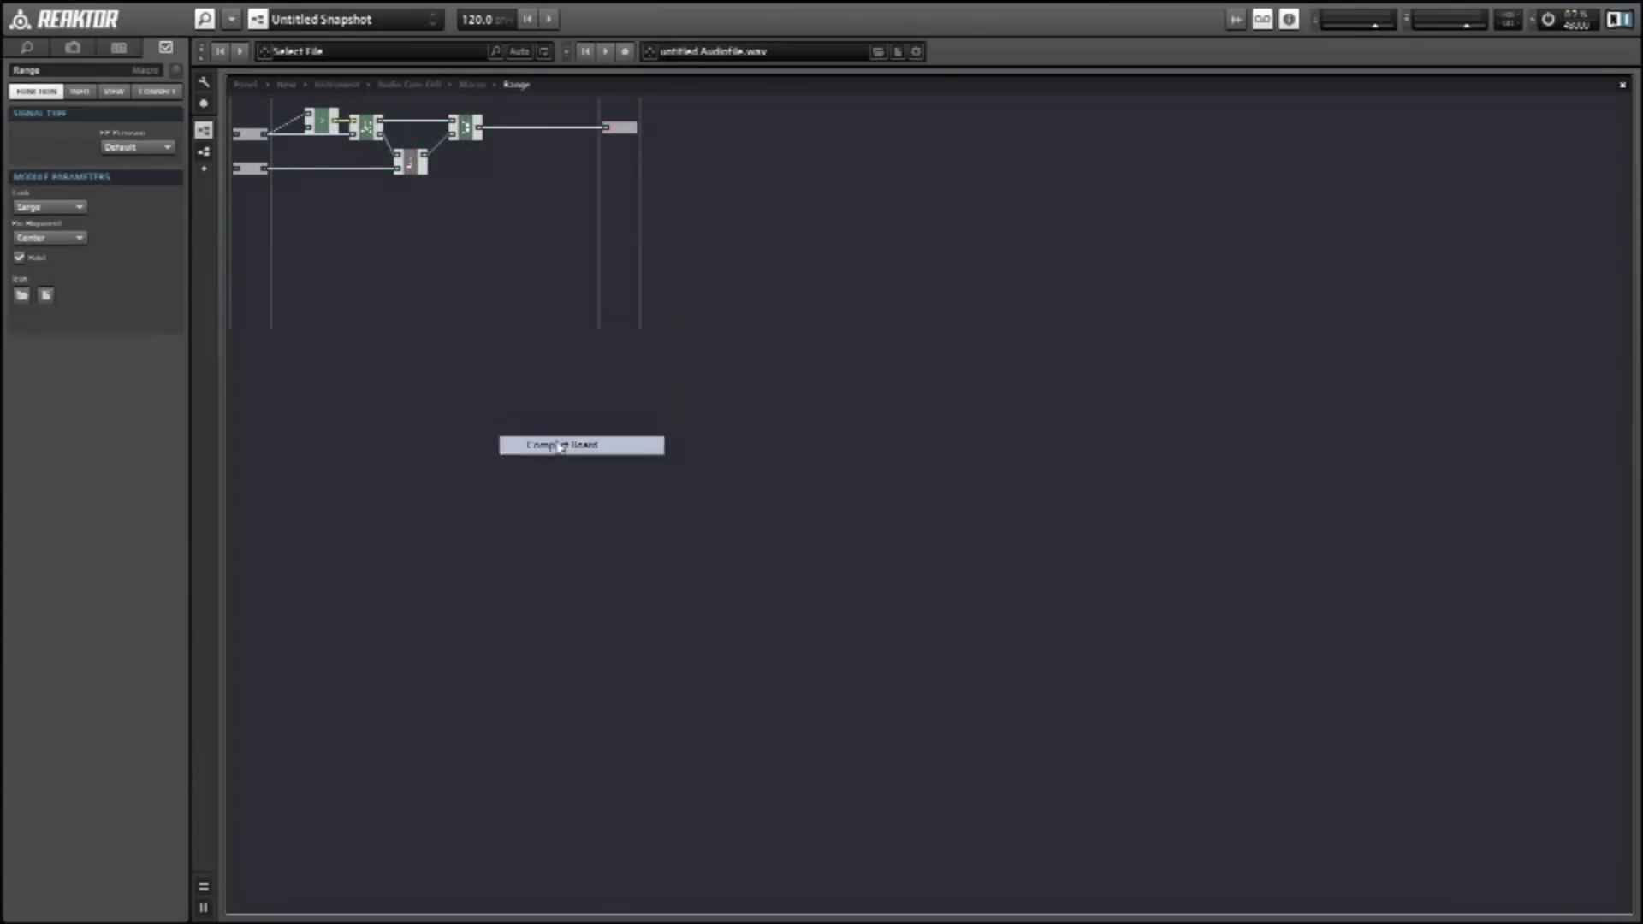
# Step: Go back up to the parent macro and insert a new empty macro
pyautogui.doubleClick(309, 154)
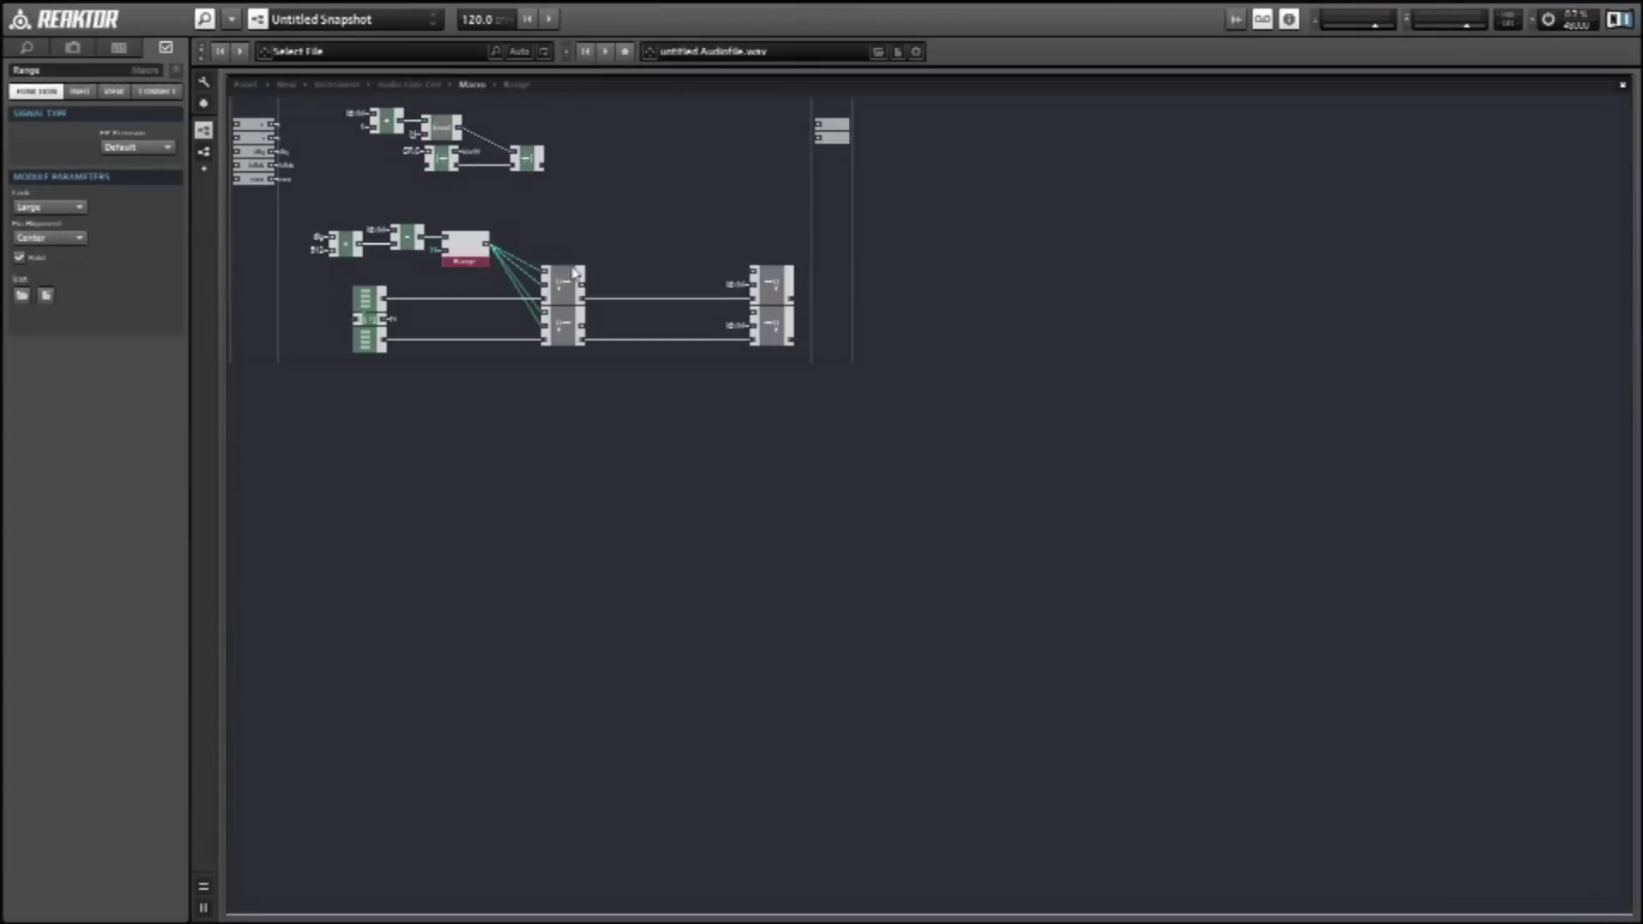
pyautogui.rightClick(623, 259)
pyautogui.click(693, 309)
# Step: Wire the new macro's top input to a module inside it, then go back up
pyautogui.doubleClick(638, 273)
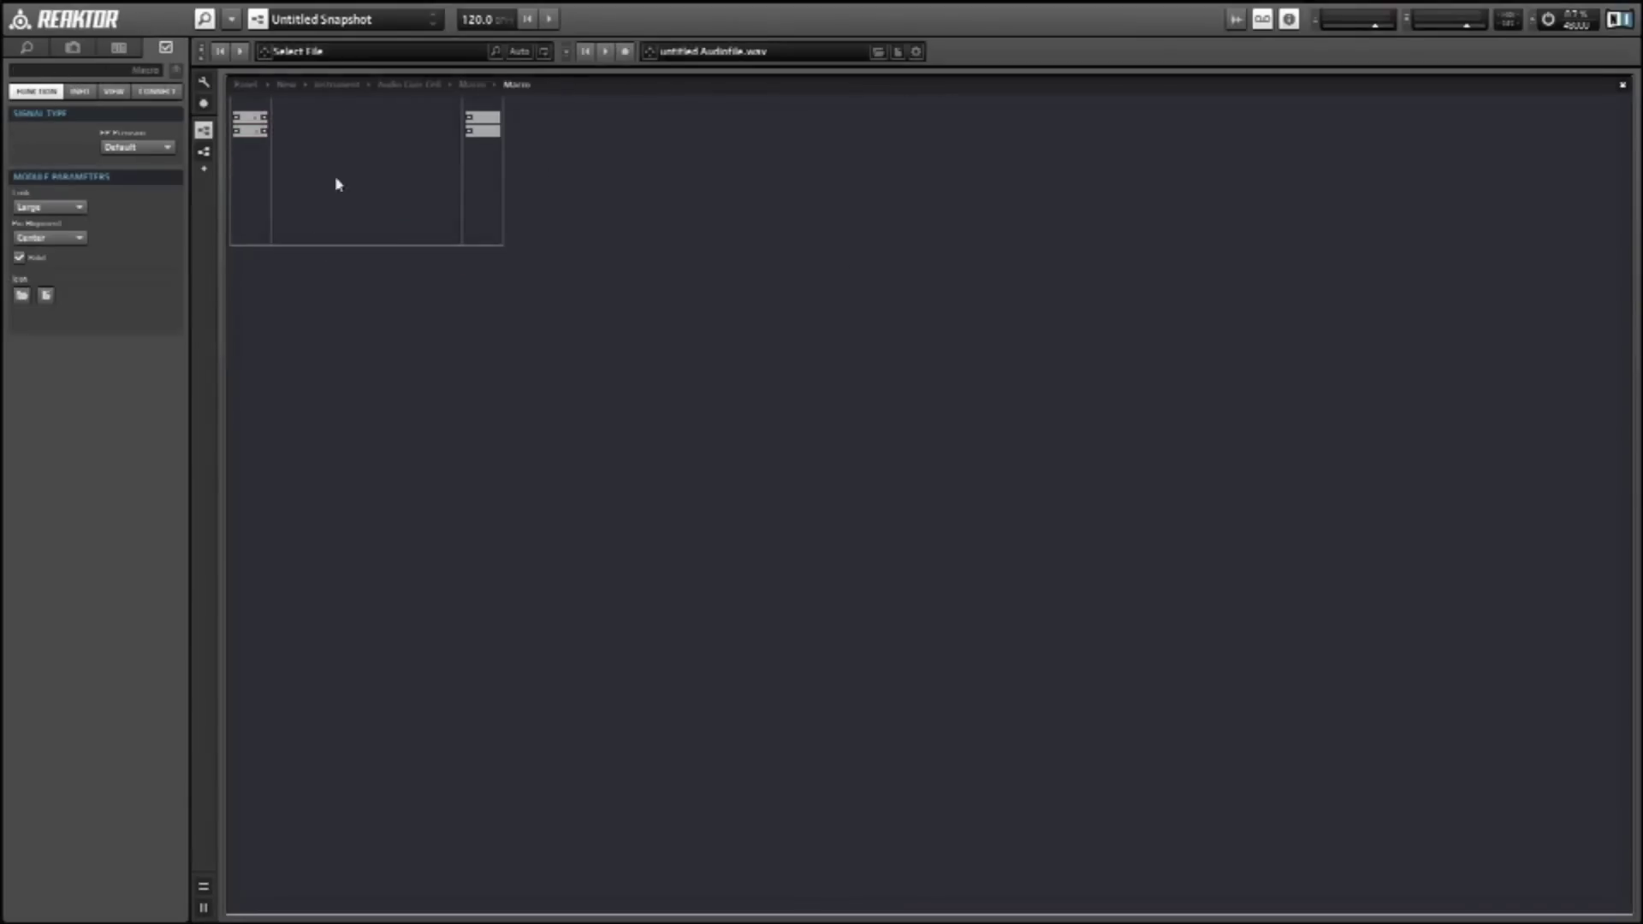
pyautogui.moveTo(264, 116)
pyautogui.mouseDown()
pyautogui.moveTo(366, 199)
pyautogui.moveTo(399, 133)
pyautogui.mouseUp()
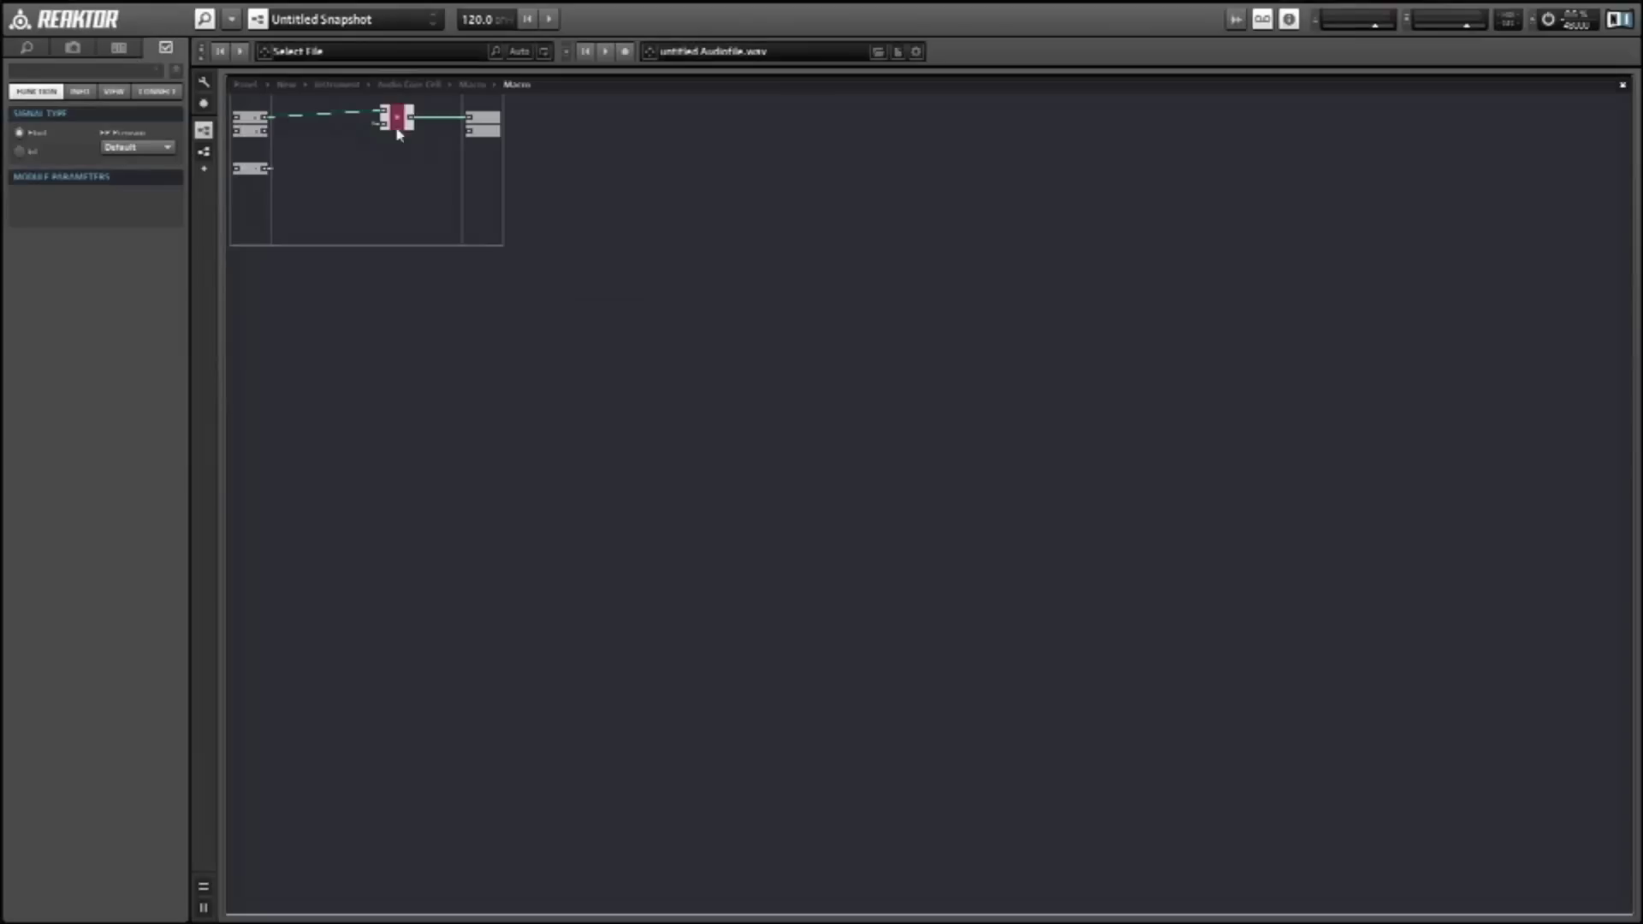
pyautogui.doubleClick(433, 209)
# Step: Connect the macro's ports through a new QuickBus and to the top output terminals
pyautogui.rightClick(662, 308)
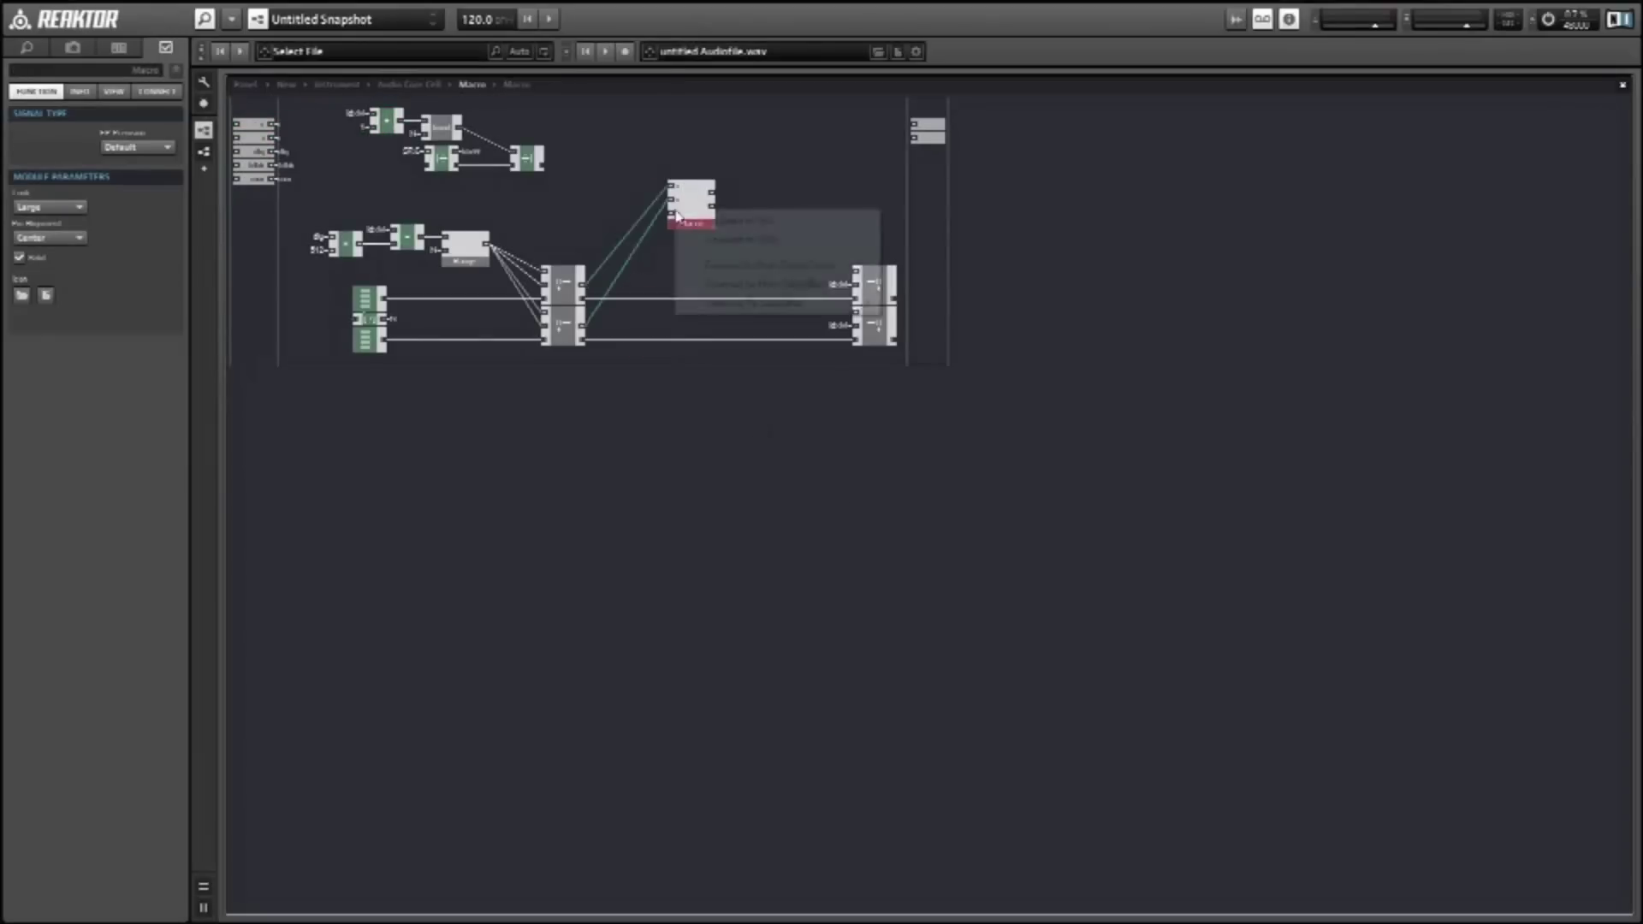
pyautogui.click(663, 308)
pyautogui.rightClick(670, 313)
pyautogui.click(678, 318)
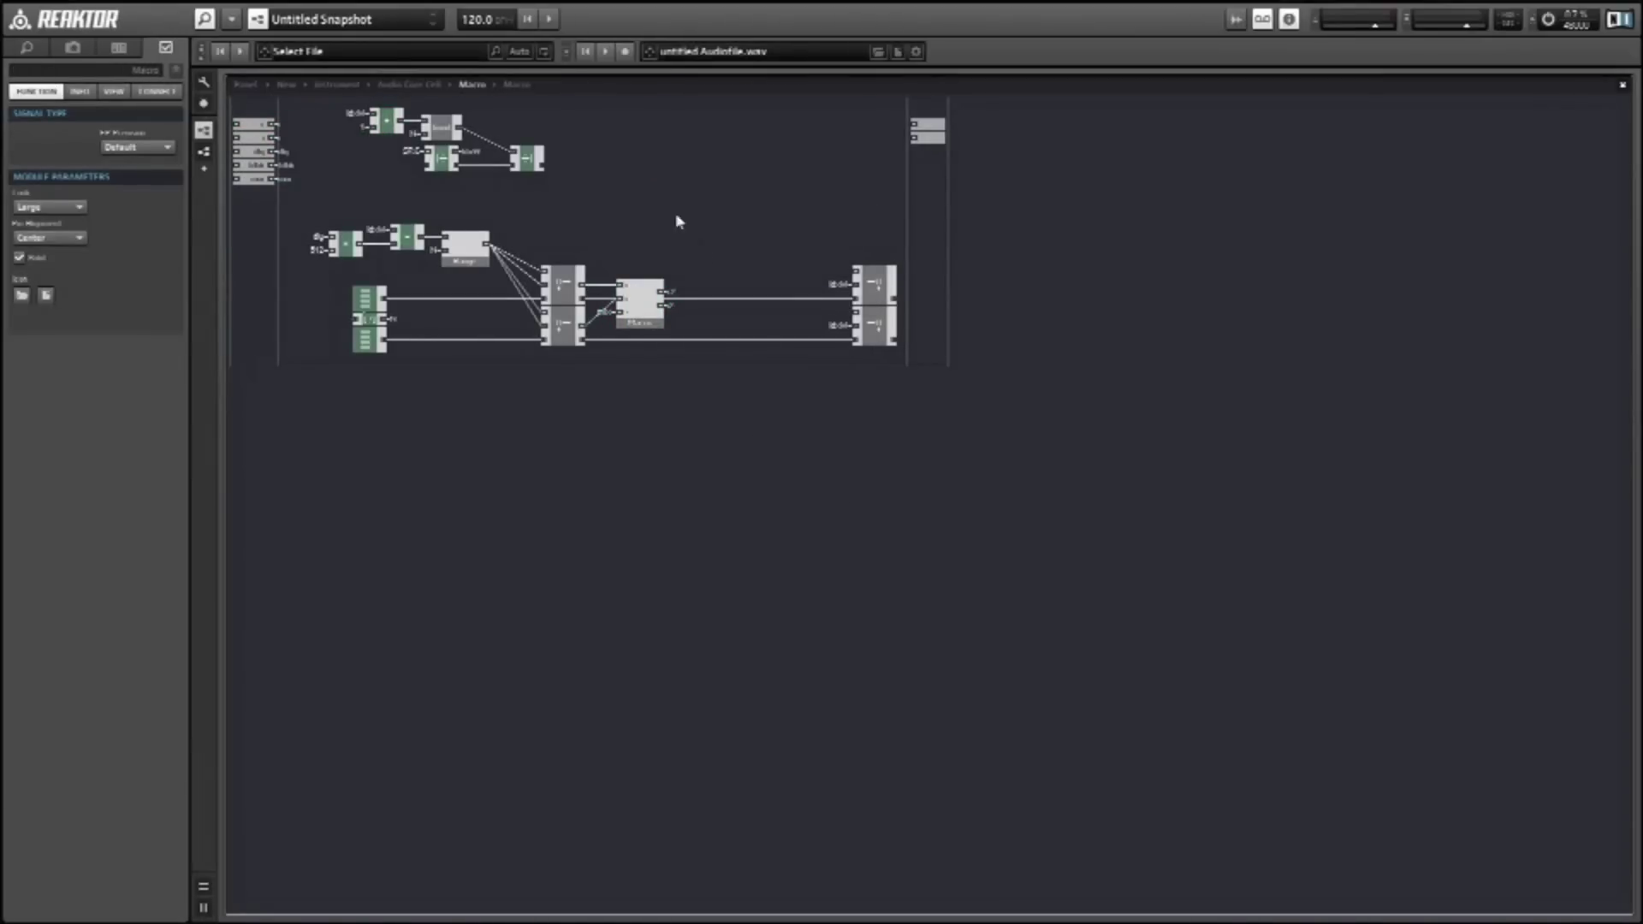
pyautogui.rightClick(757, 192)
pyautogui.click(820, 228)
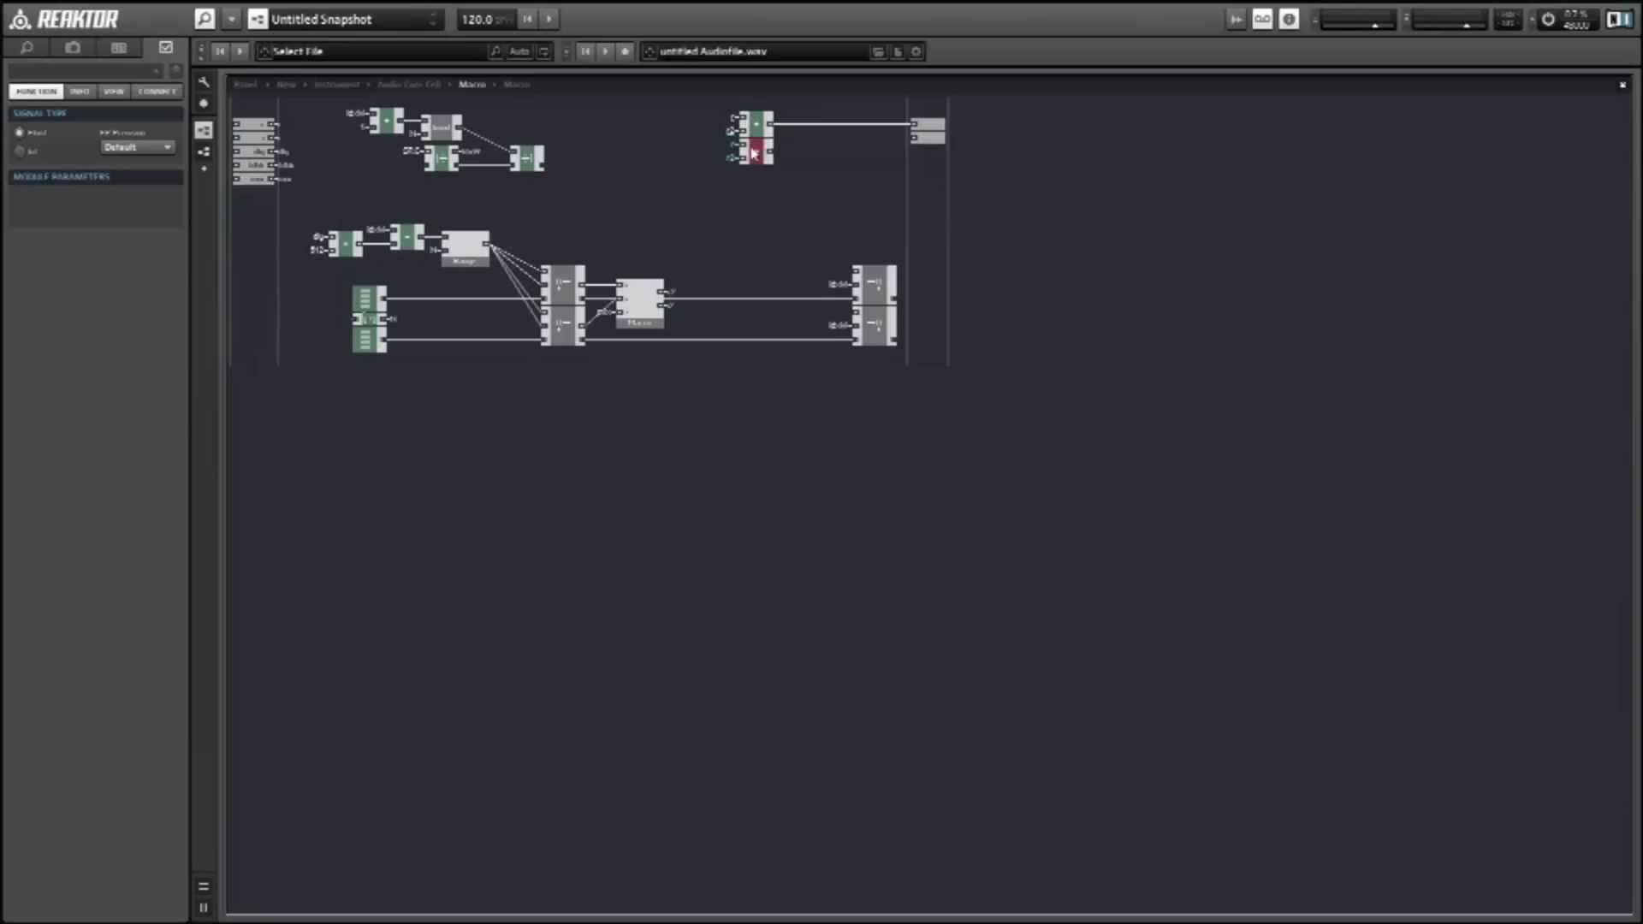
pyautogui.rightClick(756, 152)
pyautogui.click(822, 206)
# Step: Duplicate the macro into the lower array chain and go up to the Instrument level
pyautogui.hotkey('ctrl', 'd')
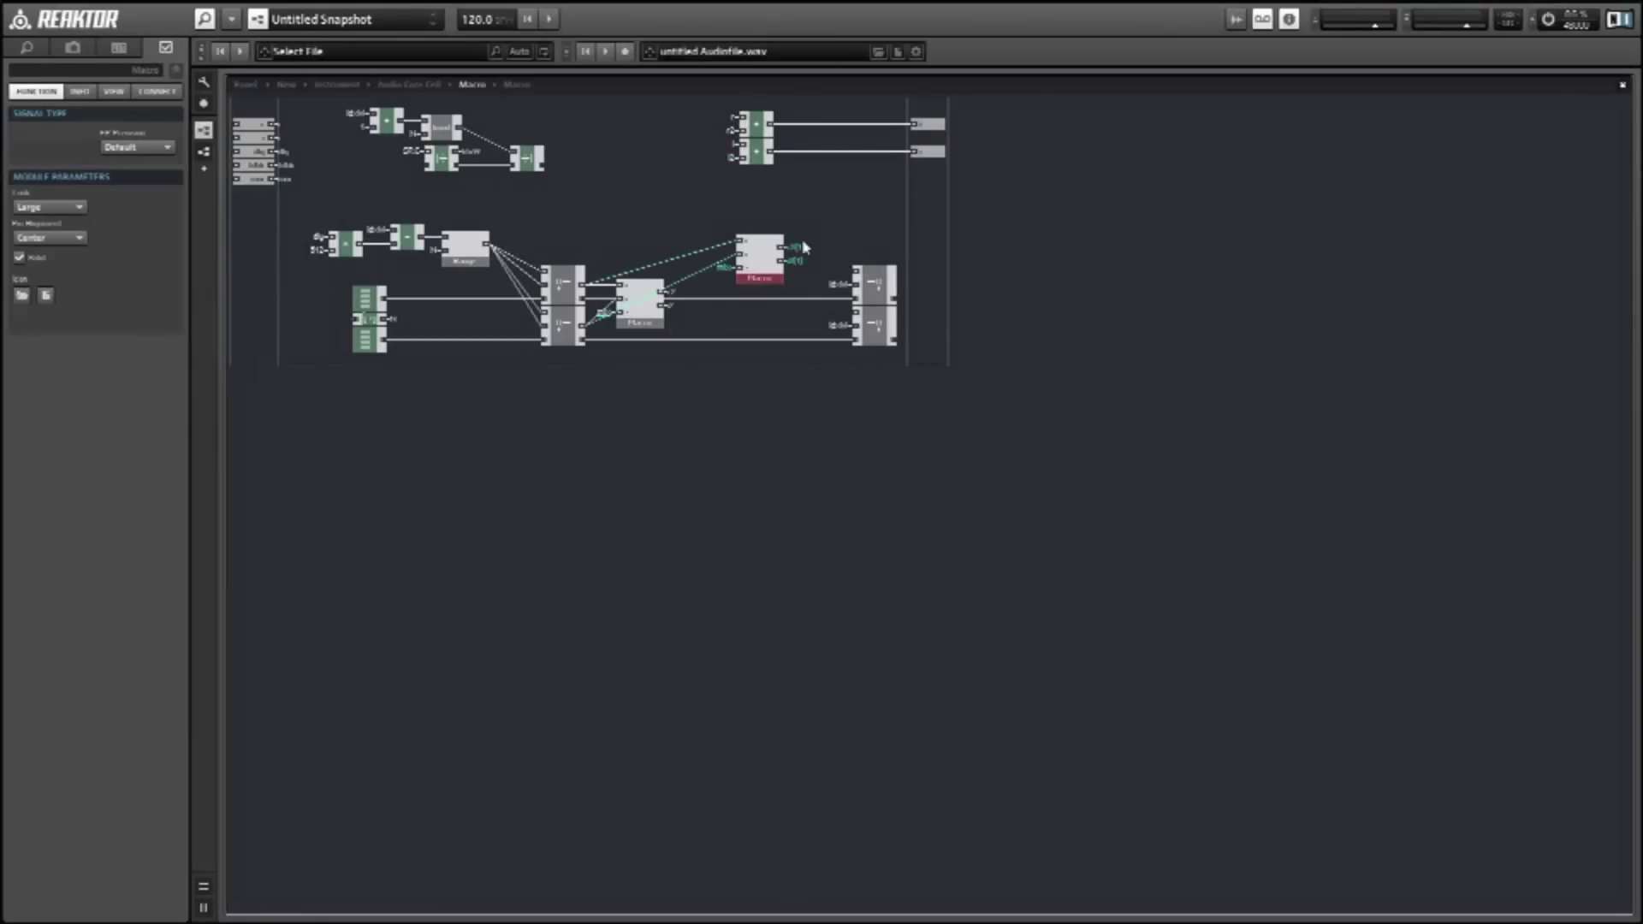
pyautogui.rightClick(803, 246)
pyautogui.click(822, 301)
pyautogui.moveTo(758, 257); pyautogui.dragTo(752, 302)
pyautogui.click(755, 135)
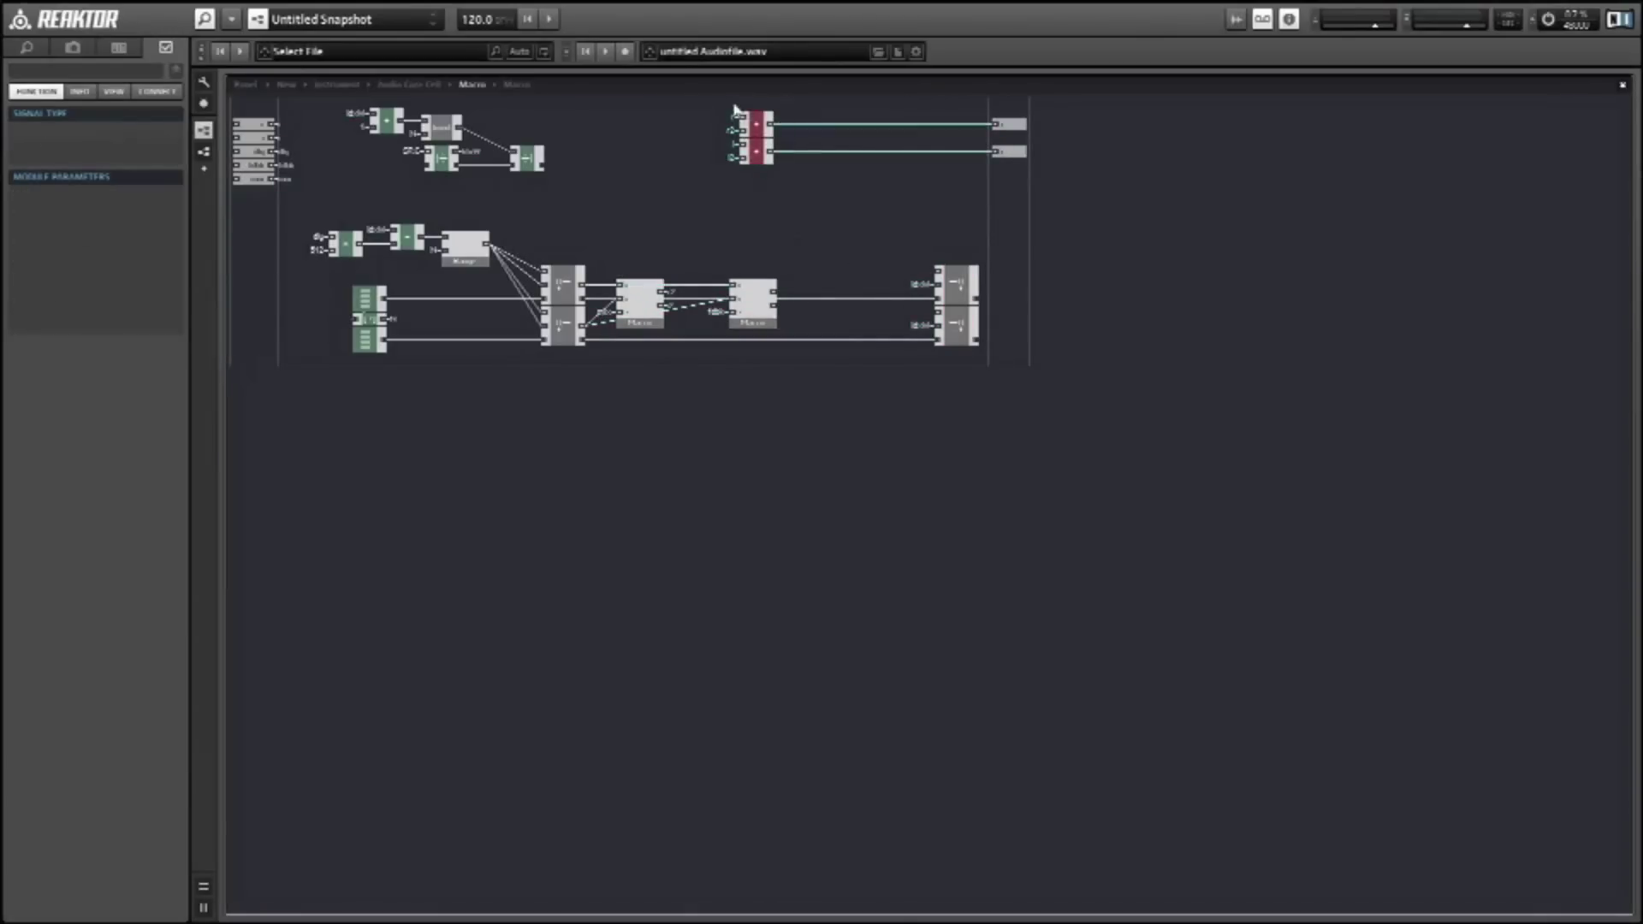
pyautogui.hotkey('ctrl', 'v')
pyautogui.doubleClick(869, 257)
pyautogui.doubleClick(464, 288)
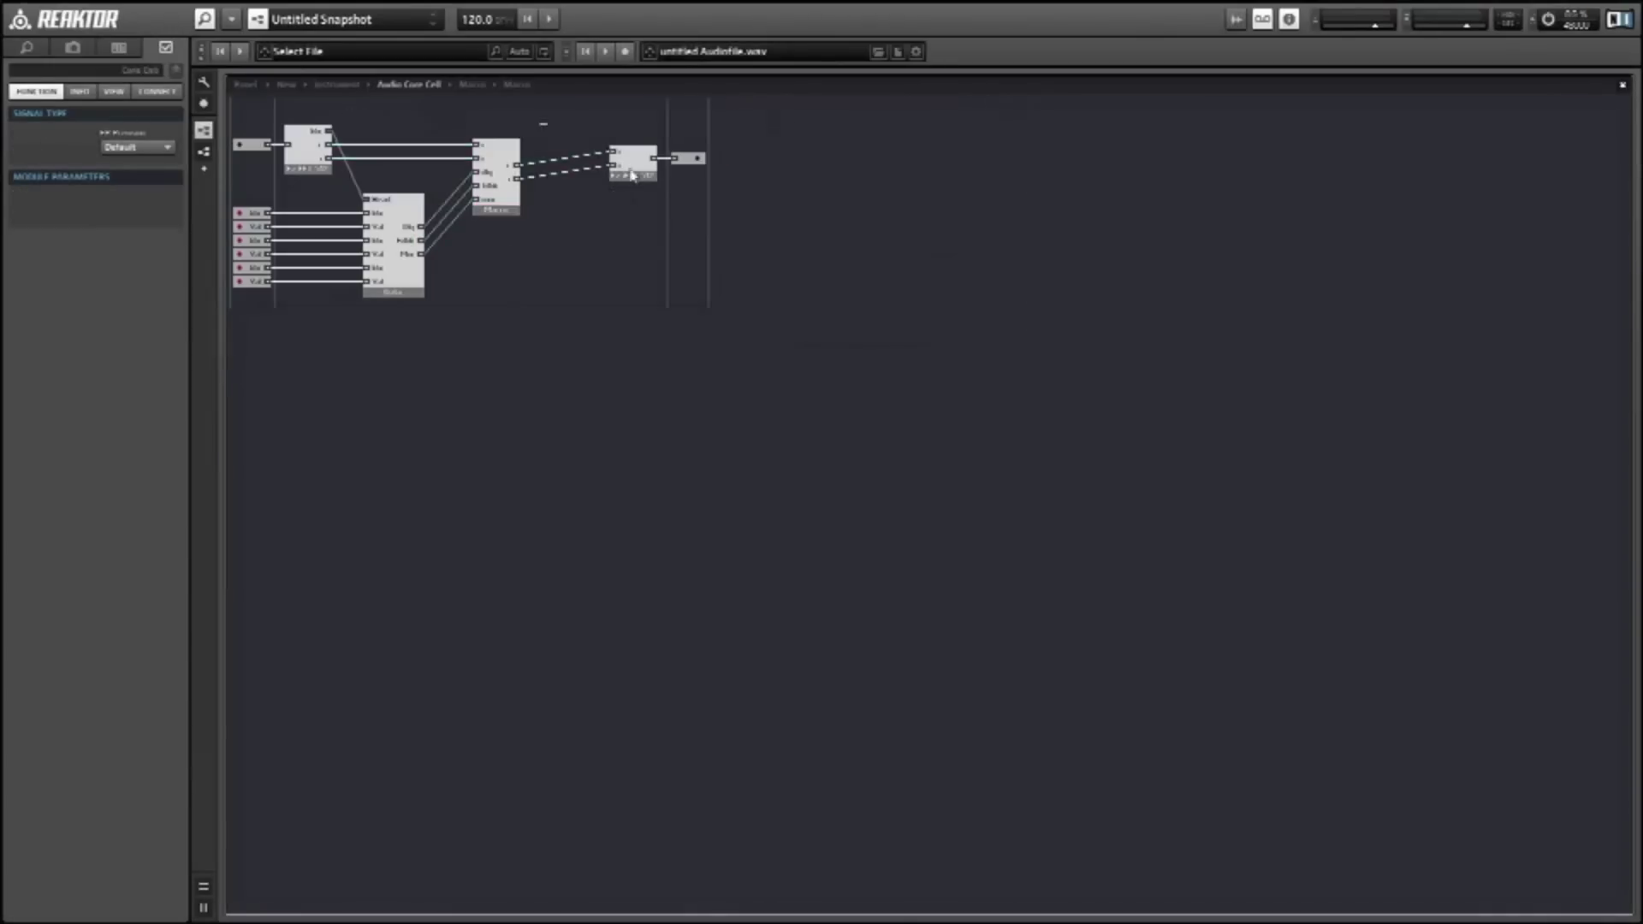